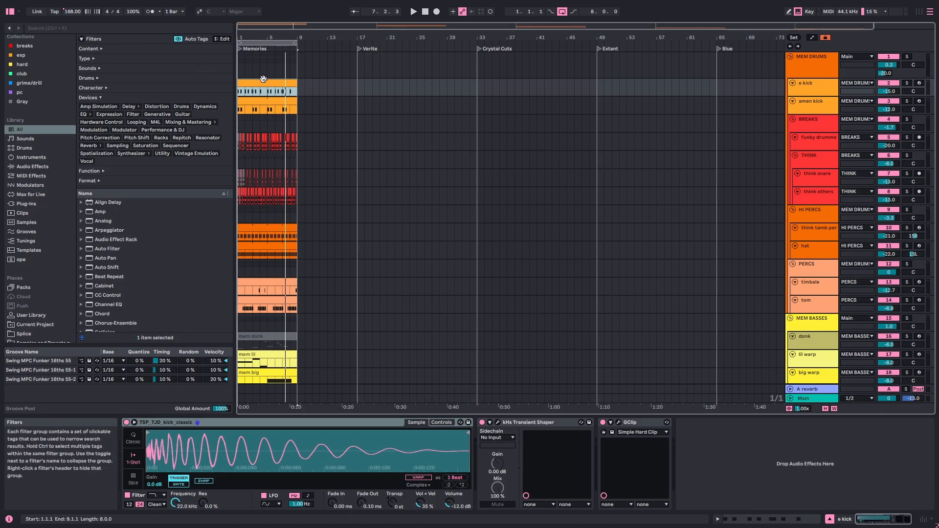
# - Focus the arrangement on the Memories section, start playback and solo the MEM BASSES group
pyautogui.moveTo(239, 35); pyautogui.dragTo(239, 101)
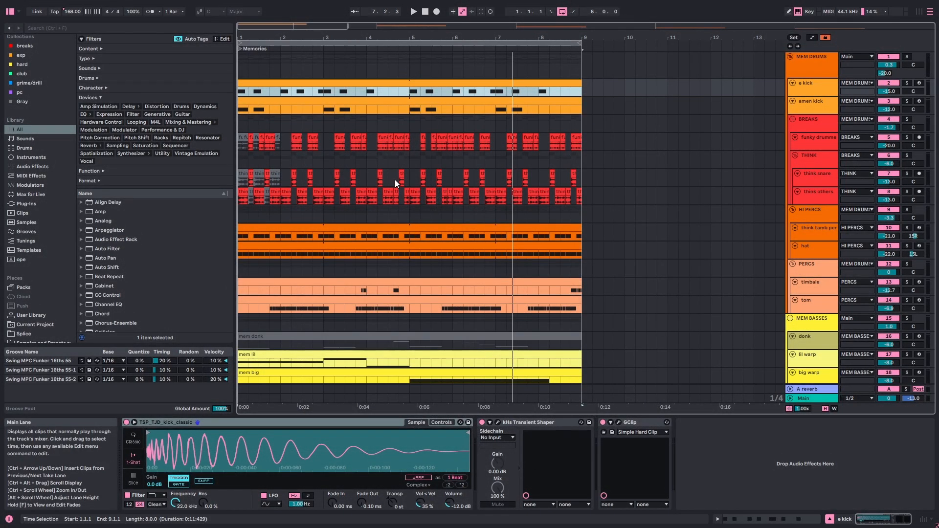
pyautogui.scroll(-3, 395, 181)
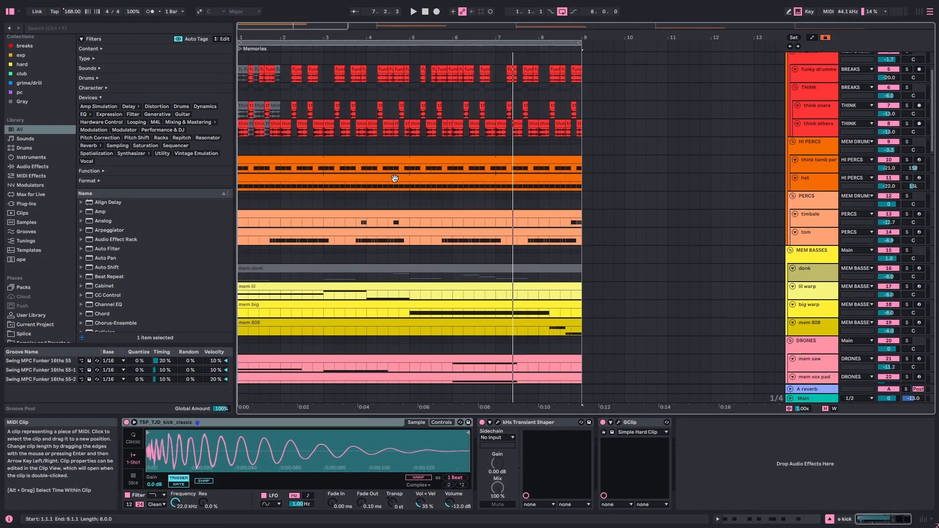
pyautogui.click(398, 283)
pyautogui.press('space')
pyautogui.scroll(-5, 636, 248)
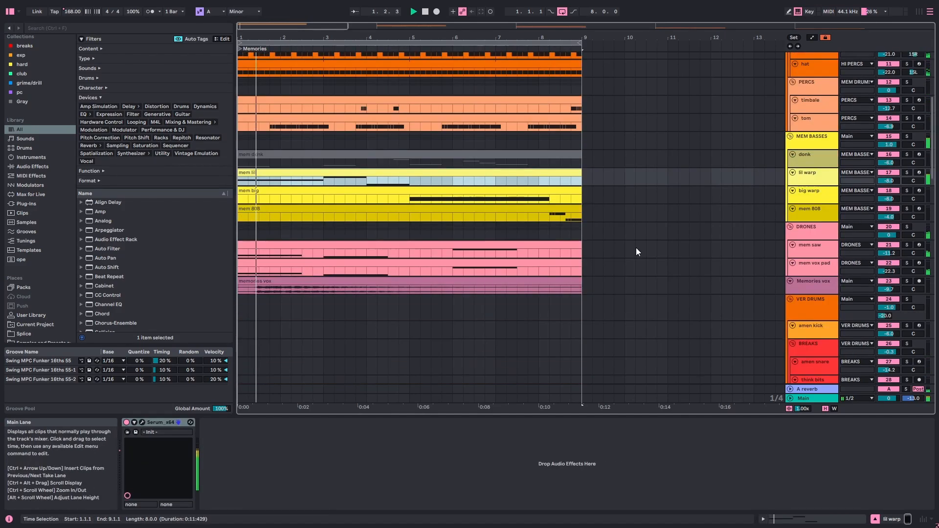
pyautogui.click(906, 137)
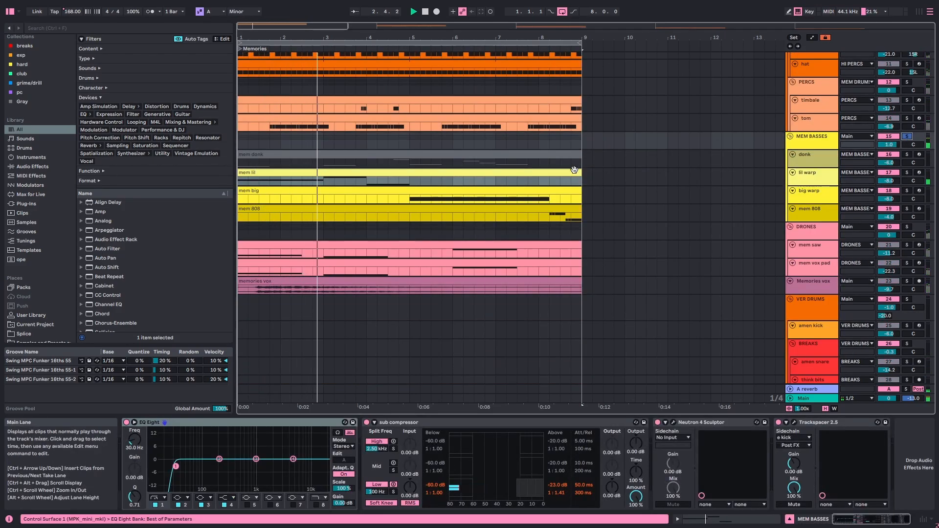
# - Open the mem lil, mem big and mem 808 clips together in the note editor and examine their F2 and A2 notes
pyautogui.keyDown('shift'); pyautogui.doubleClick(557, 210); pyautogui.keyUp('shift')
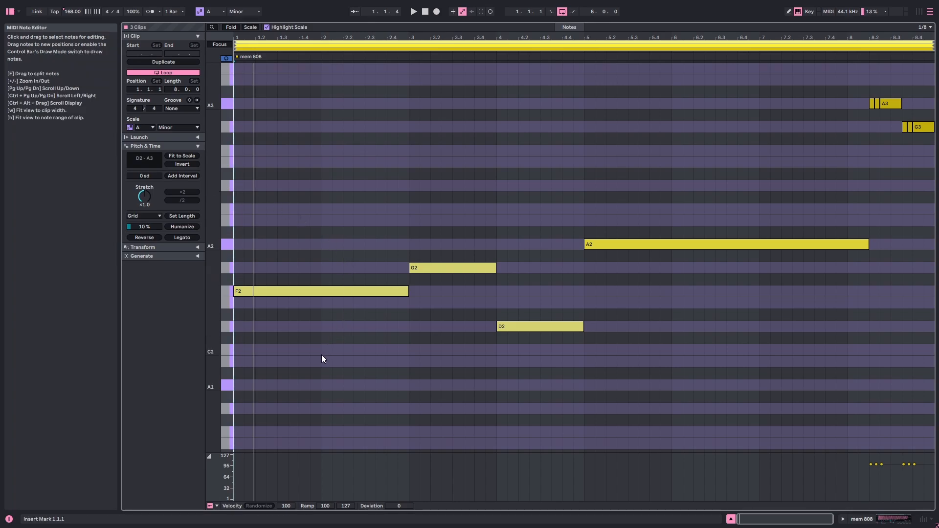
pyautogui.moveTo(321, 354); pyautogui.dragTo(312, 252)
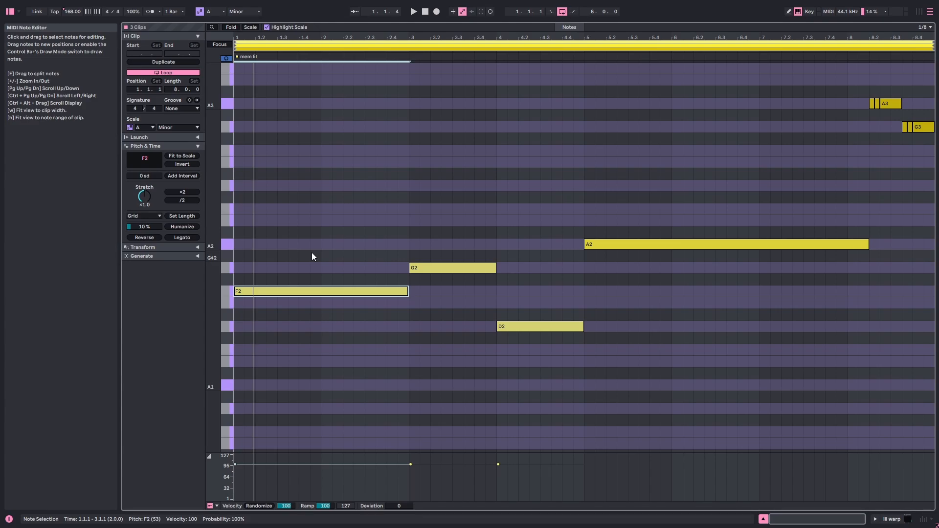
pyautogui.moveTo(766, 319); pyautogui.dragTo(698, 148)
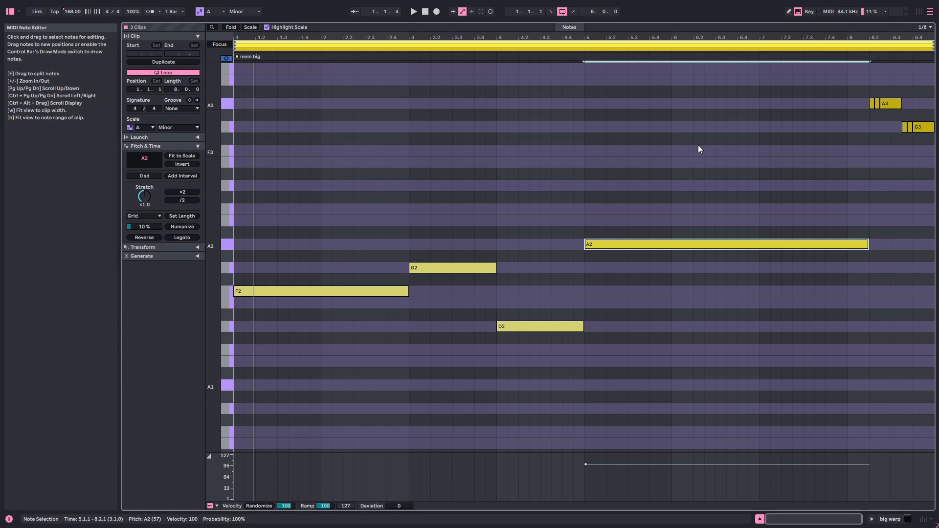
pyautogui.moveTo(329, 415); pyautogui.dragTo(316, 228)
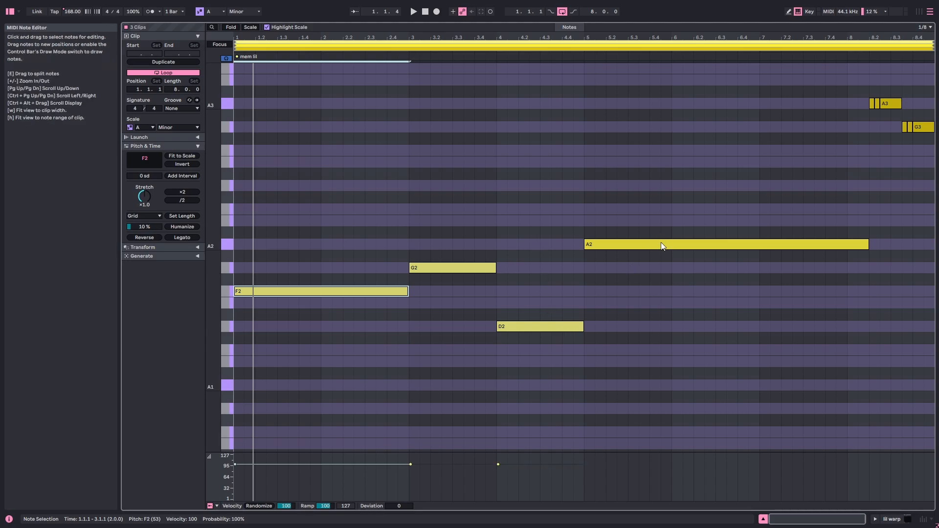
# - Play the combined bass line, inspect the mem lil and mem big notes, and return to the arrangement
pyautogui.press('space')
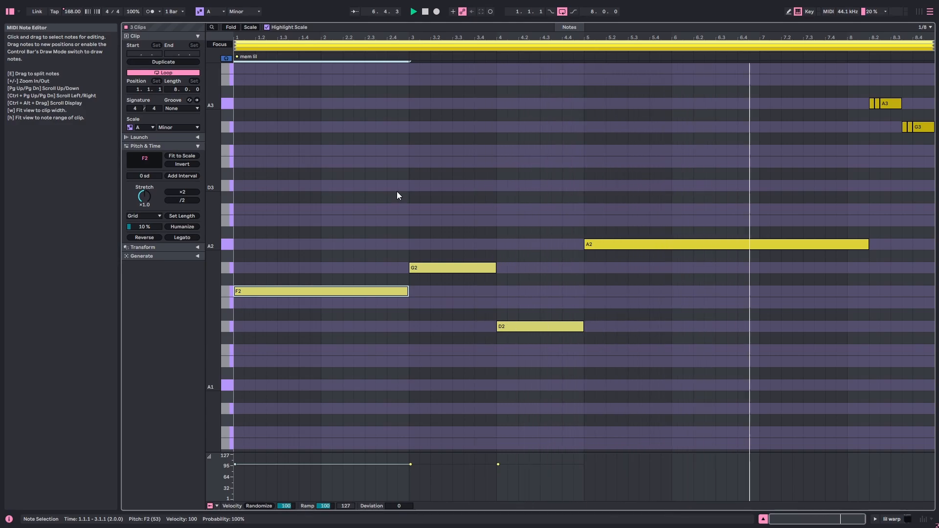
pyautogui.press('space')
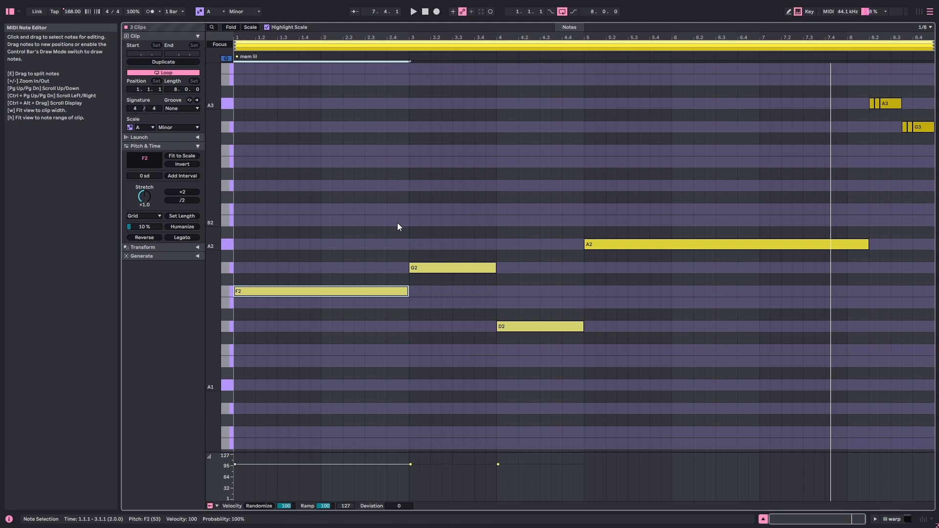
pyautogui.click(842, 56)
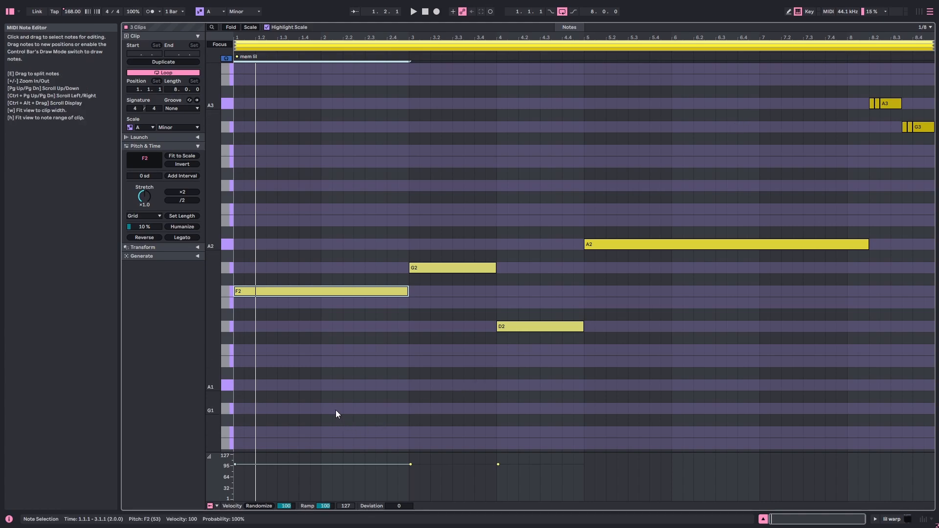
pyautogui.moveTo(327, 373); pyautogui.dragTo(563, 181)
pyautogui.moveTo(706, 100); pyautogui.dragTo(766, 327)
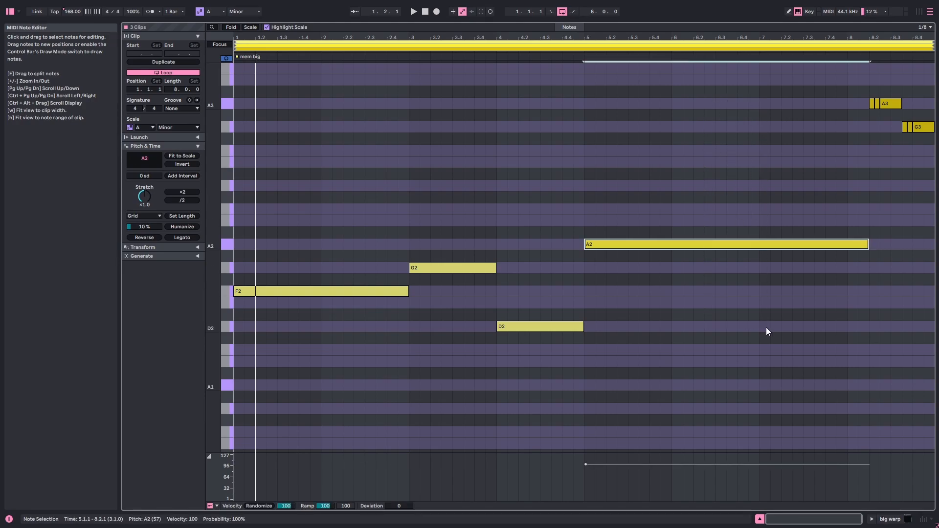
pyautogui.hotkey('shift', 'Tab')
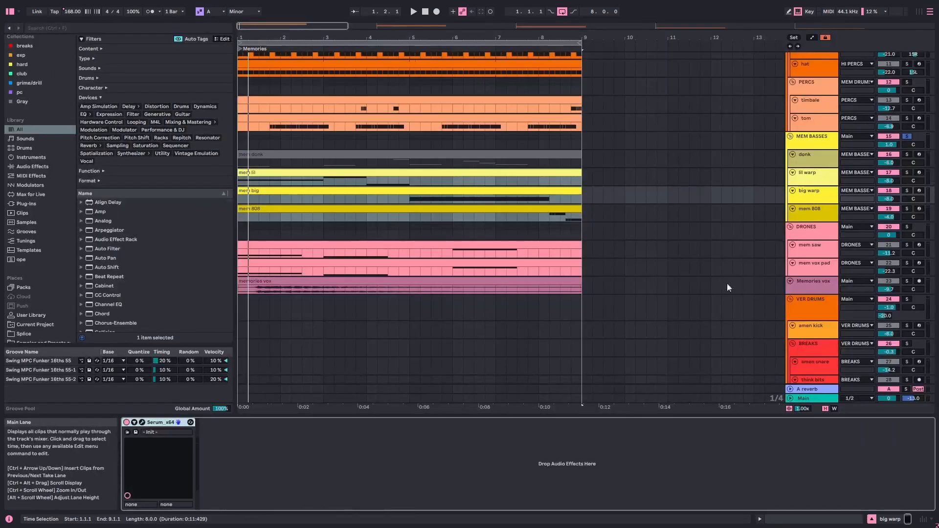
# - Open the Serum synth on the lil warp track, audition its sound and close the plugin window
pyautogui.click(825, 175)
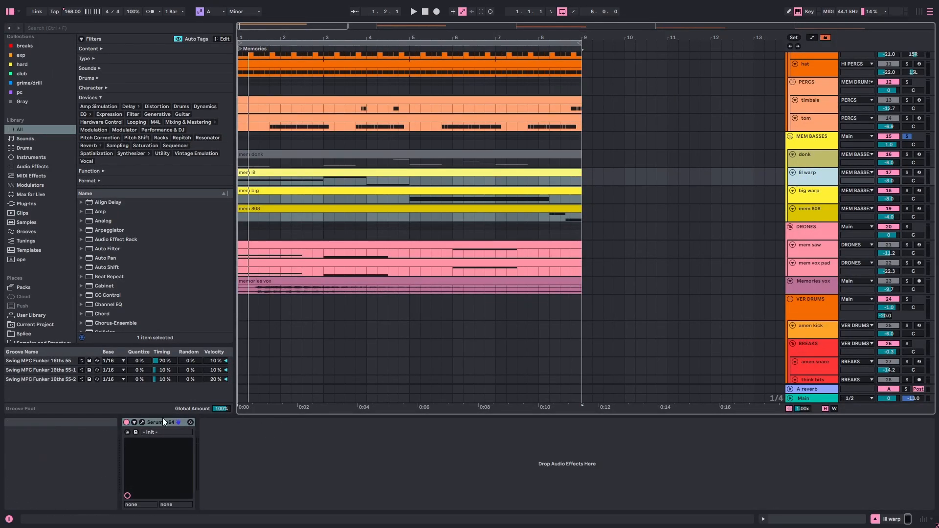
pyautogui.click(142, 422)
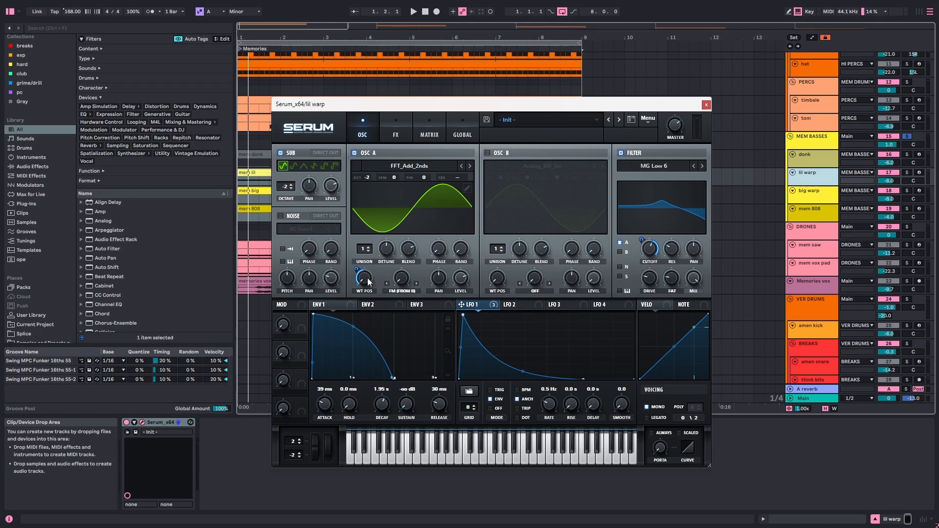
pyautogui.press('space')
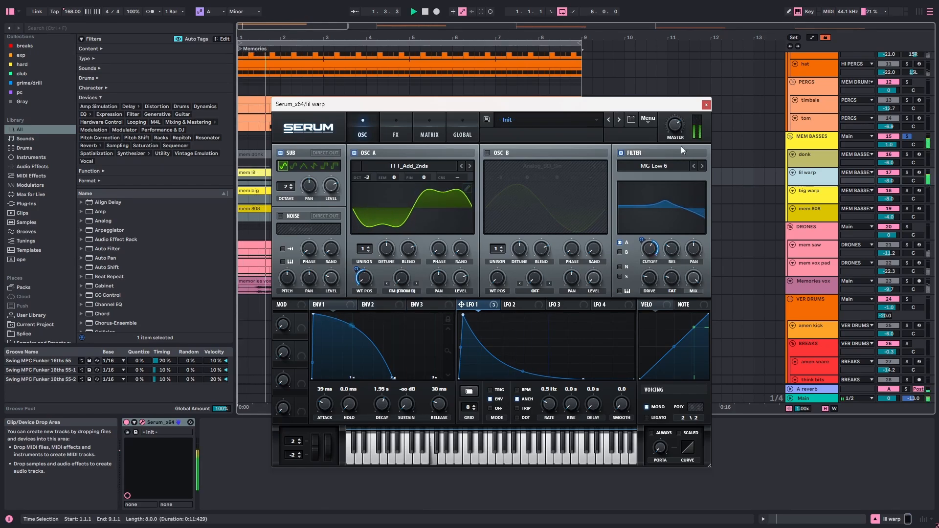
pyautogui.click(705, 105)
# - Open the Serum synth on the big warp track, audition it from bar 5 and close the plugin window
pyautogui.click(817, 193)
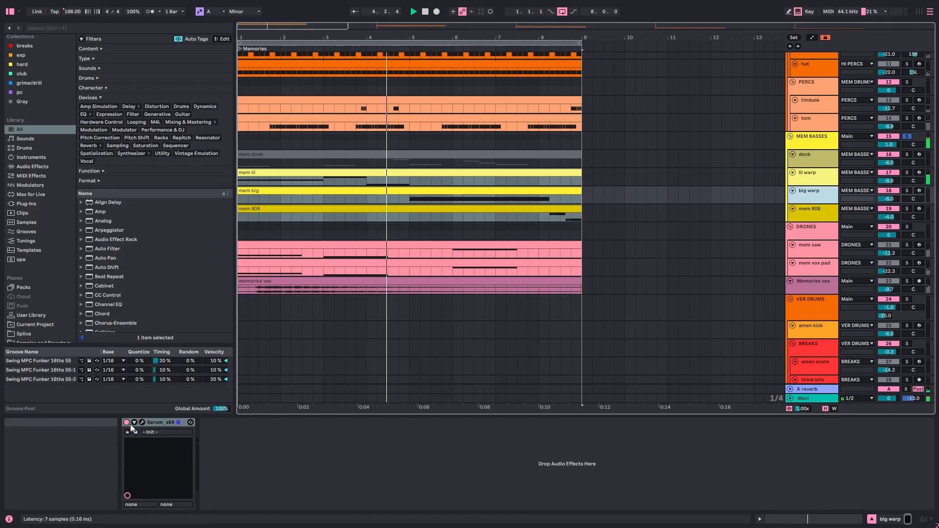
pyautogui.click(142, 422)
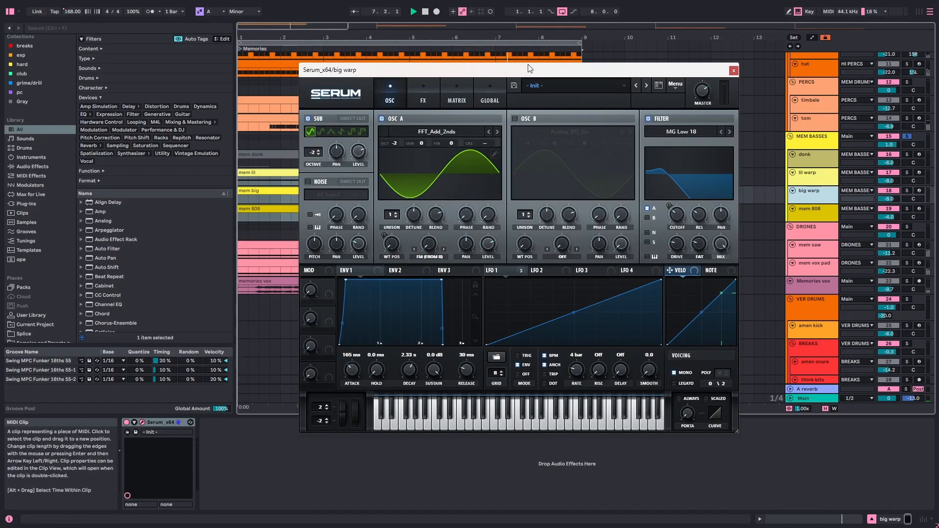
pyautogui.moveTo(527, 64); pyautogui.dragTo(593, 298)
pyautogui.click(406, 199)
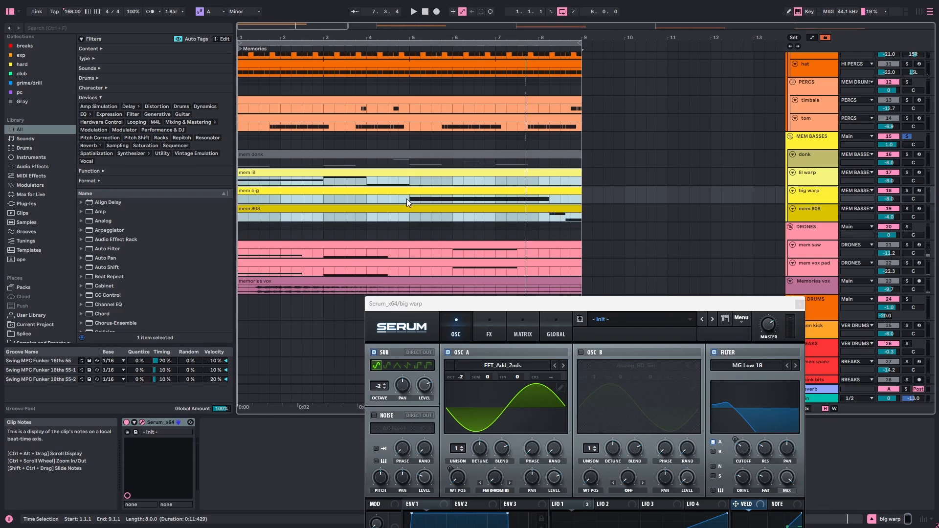
pyautogui.press('space')
pyautogui.moveTo(493, 312); pyautogui.dragTo(452, 222)
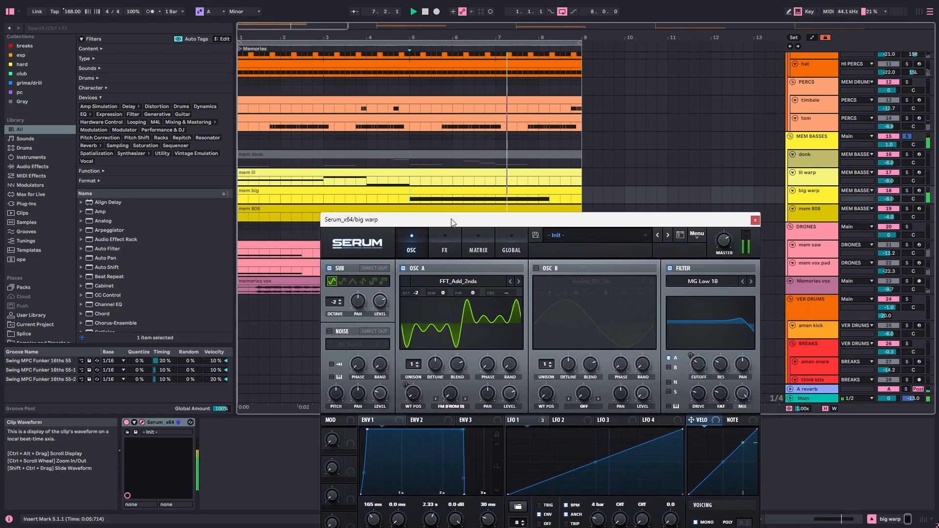
pyautogui.click(754, 220)
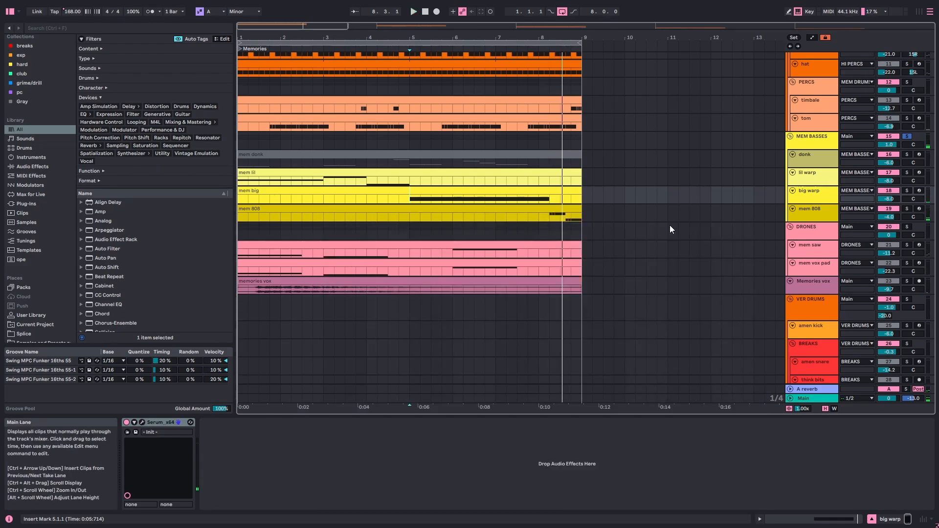
# - Solo the DRONES group in addition to the already soloed basses
pyautogui.click(544, 196)
pyautogui.press('space')
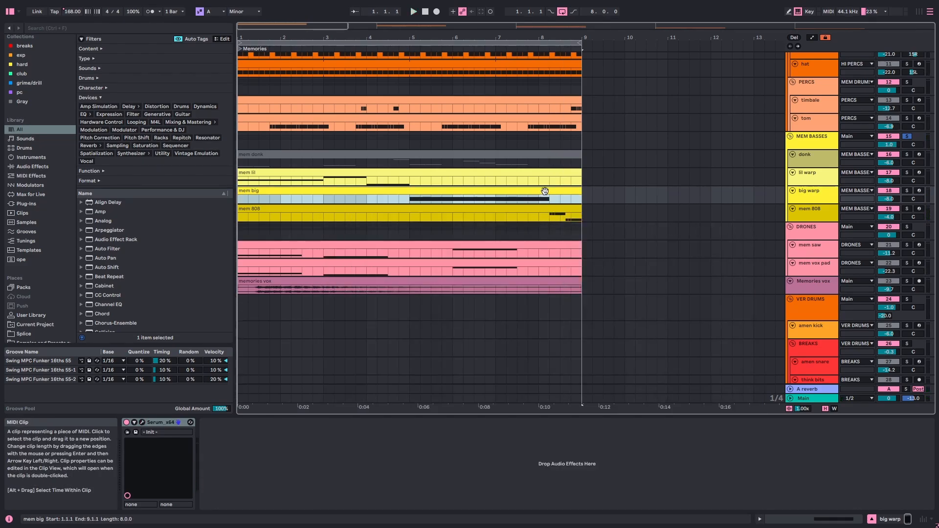
pyautogui.click(812, 266)
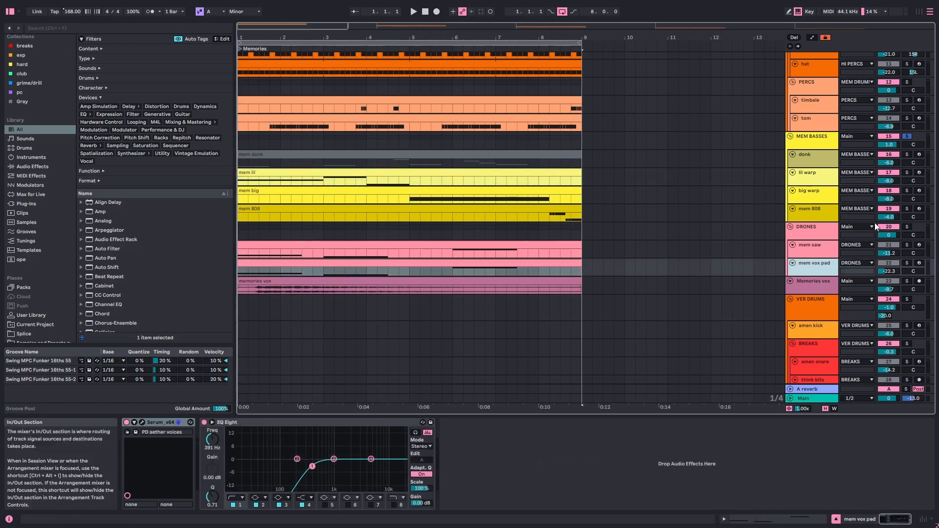
pyautogui.click(910, 226)
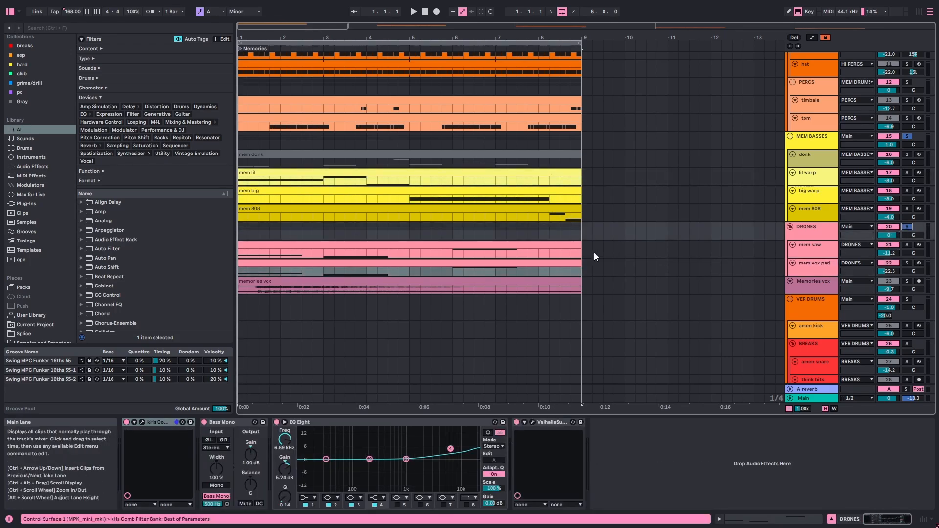
# - View the bass and drone clips together in the note editor, play them back and return to the arrangement
pyautogui.click(574, 261)
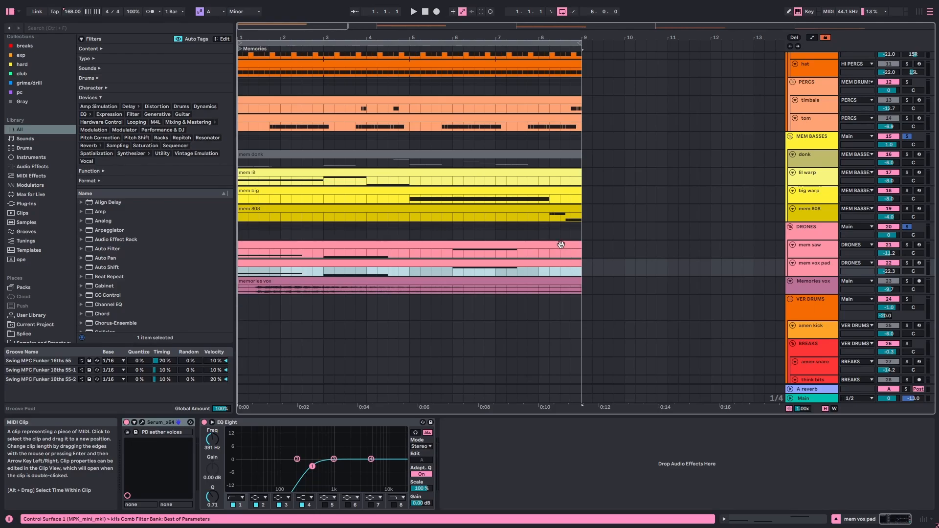
pyautogui.keyDown('shift'); pyautogui.click(572, 173); pyautogui.keyUp('shift')
pyautogui.doubleClick(572, 172)
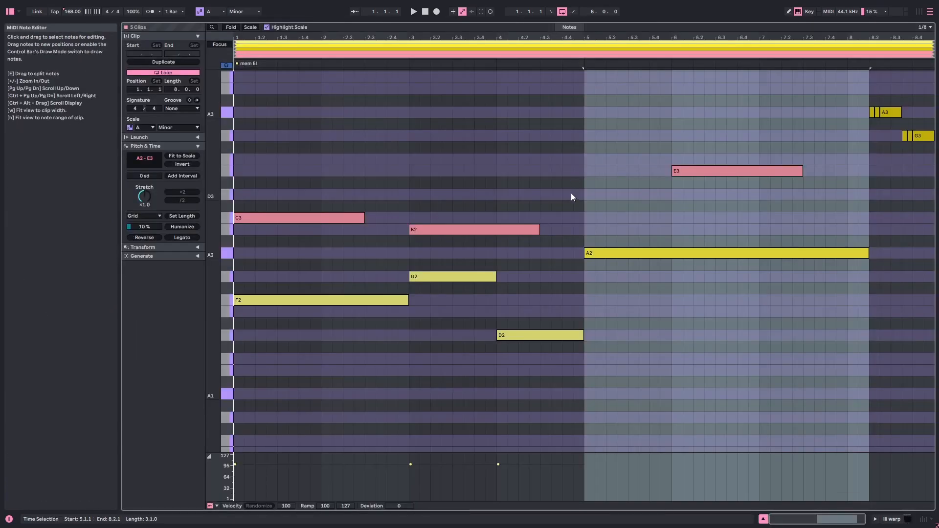
pyautogui.press('space')
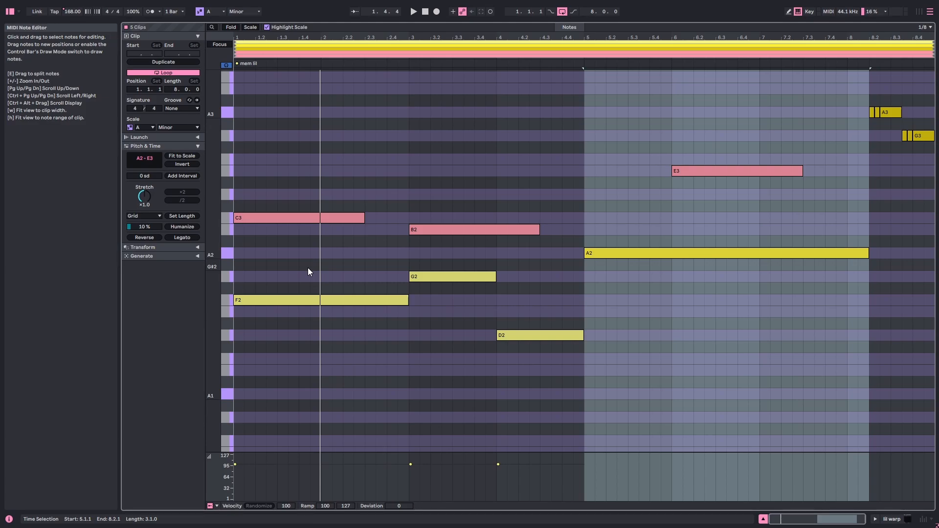
pyautogui.hotkey('shift', 'Tab')
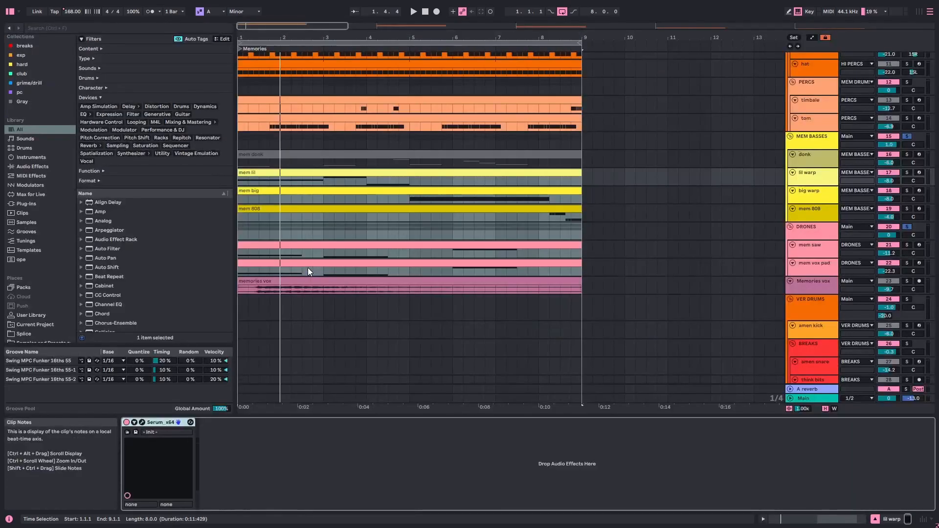
# - Inspect the mem saw and mem vox pad clips together in the note editor and return to the arrangement
pyautogui.click(537, 263)
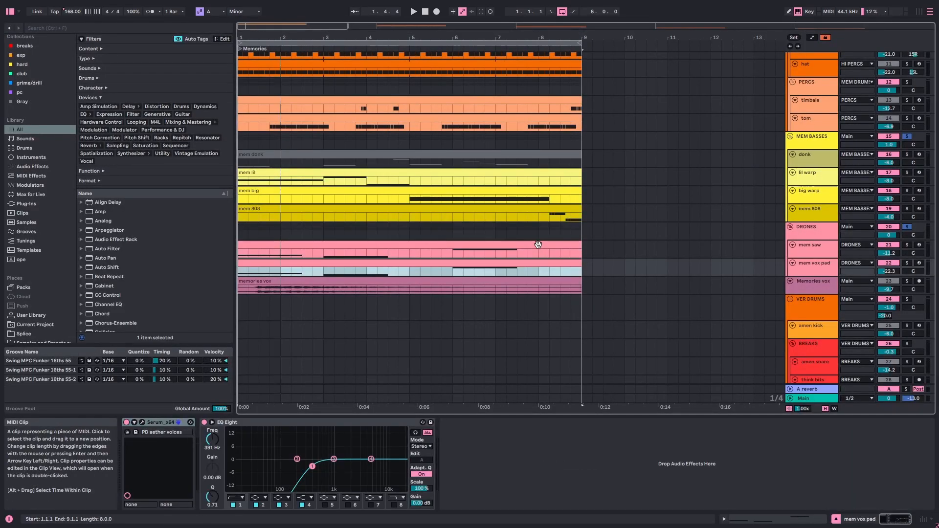
pyautogui.keyDown('shift'); pyautogui.click(450, 254); pyautogui.keyUp('shift')
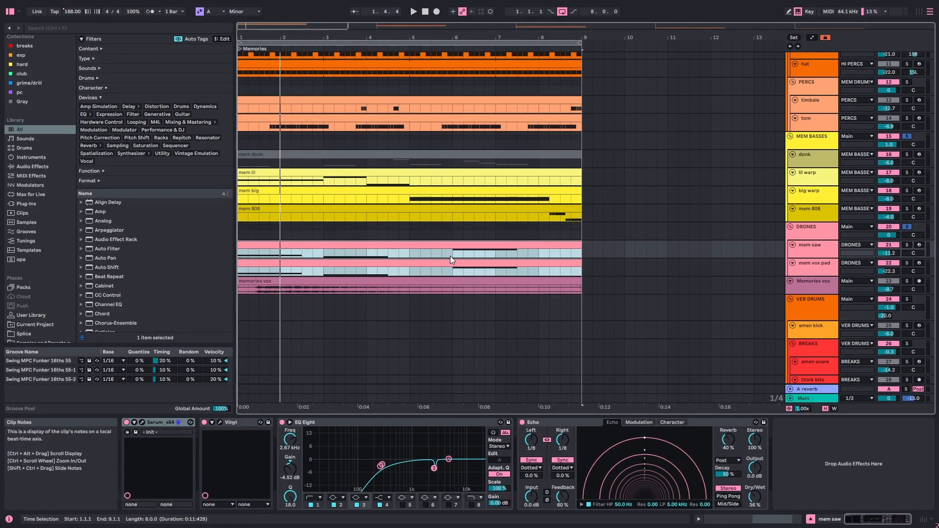
pyautogui.hotkey('shift', 'Tab')
pyautogui.hotkey('shift', 'Tab')
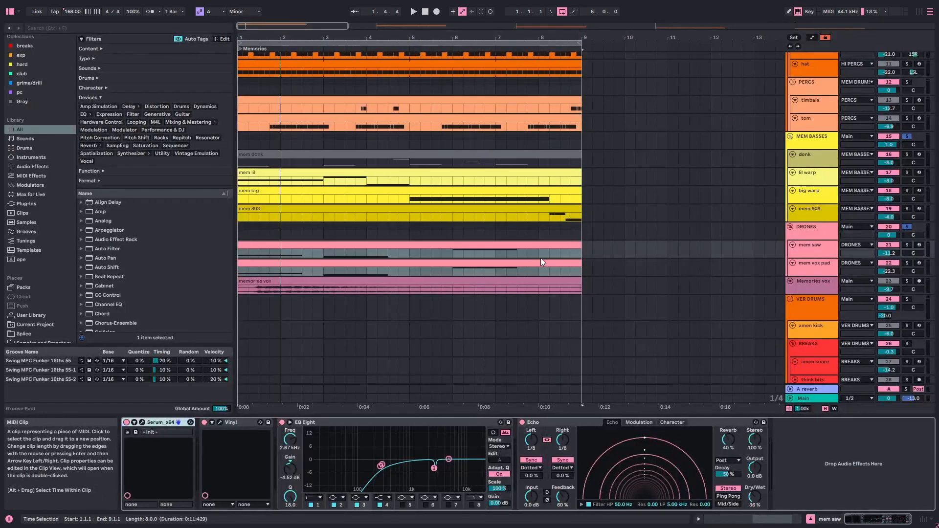
pyautogui.doubleClick(545, 244)
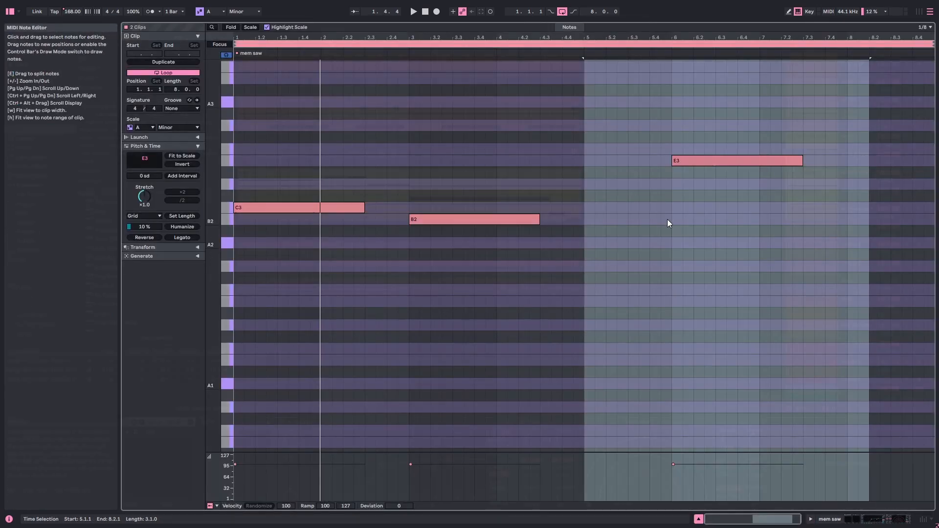
pyautogui.hotkey('shift', 'Tab')
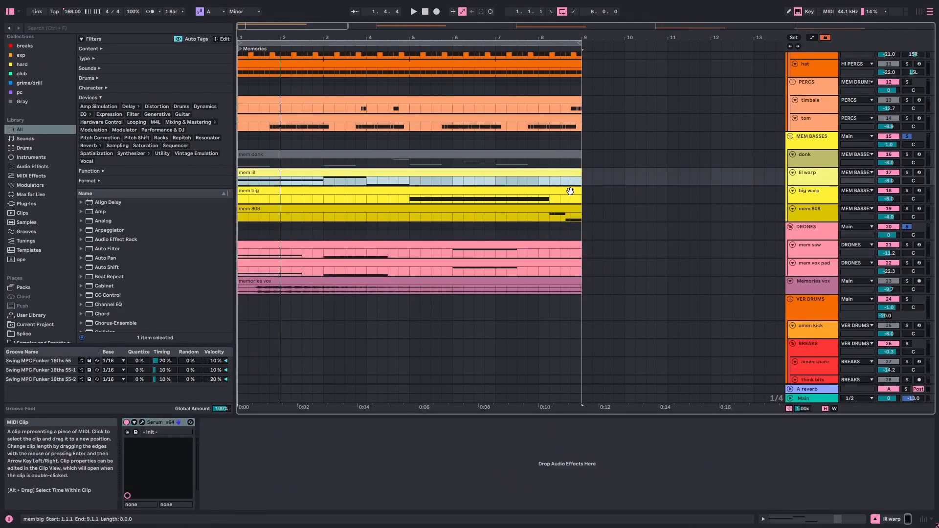
# - Deactivate the mem lil and mem big clips and activate the mem donk clip
pyautogui.keyDown('shift'); pyautogui.click(570, 191); pyautogui.keyUp('shift')
pyautogui.press('0')
pyautogui.click(563, 155)
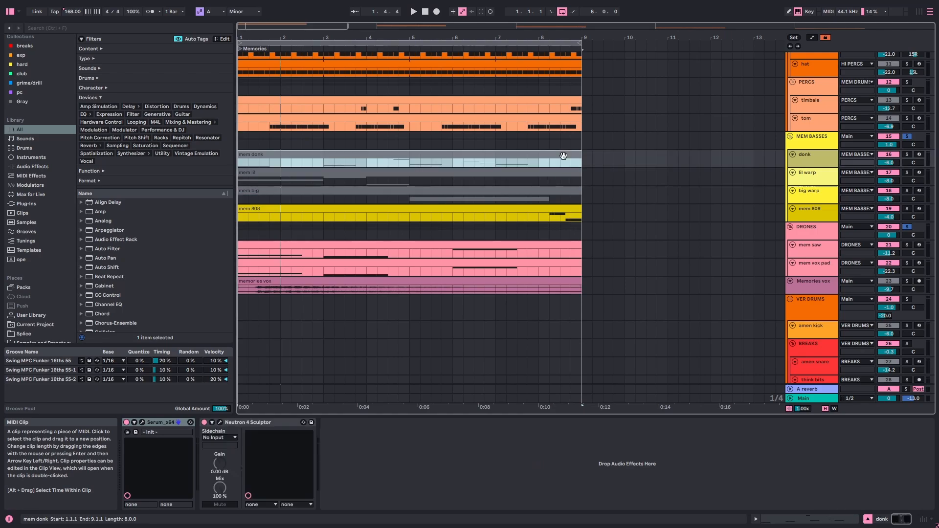
pyautogui.press('0')
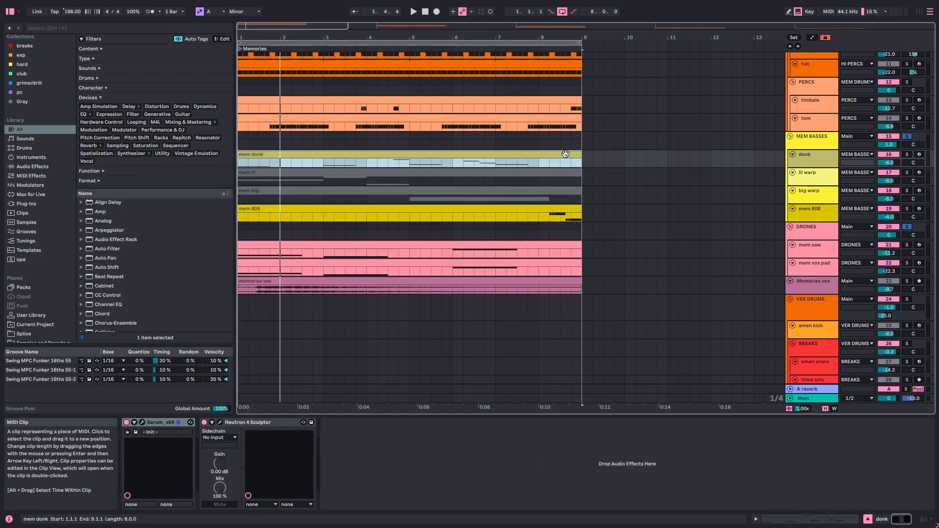
# - Take the MEM BASSES and DRONES groups out of solo, play the Memories section and mute the Memories vox track
pyautogui.click(907, 136)
pyautogui.press('space')
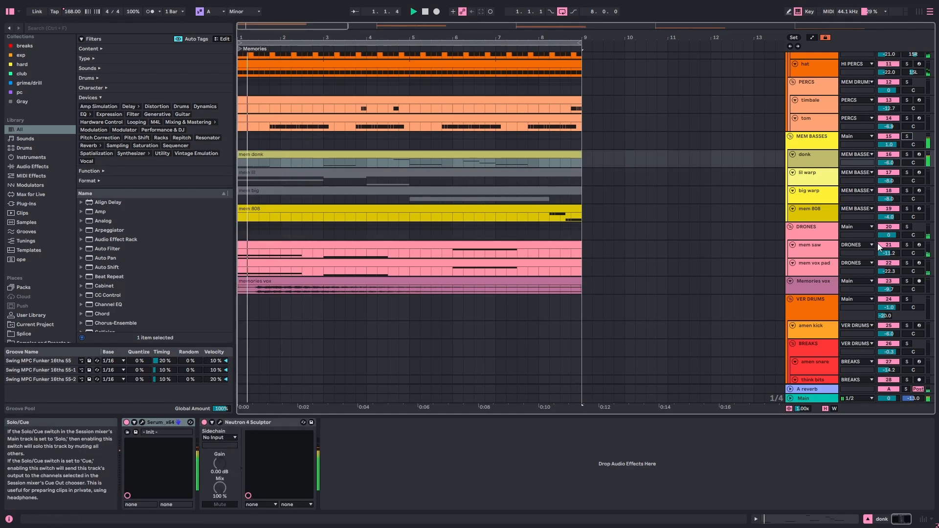
pyautogui.click(888, 281)
pyautogui.scroll(1, 484, 225)
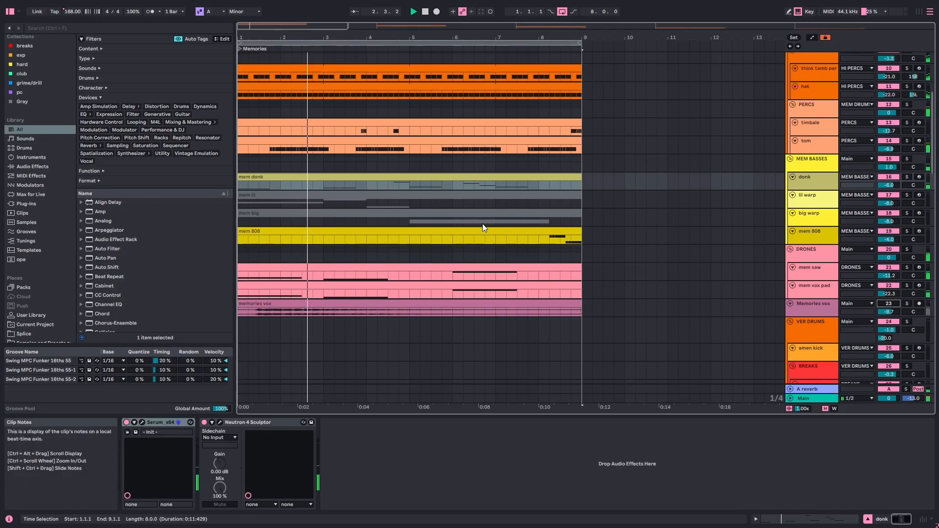
# - Open the mem donk clip in the note editor, listen to it, and highlight its G3, E3 and C3 notes in turn
pyautogui.doubleClick(482, 179)
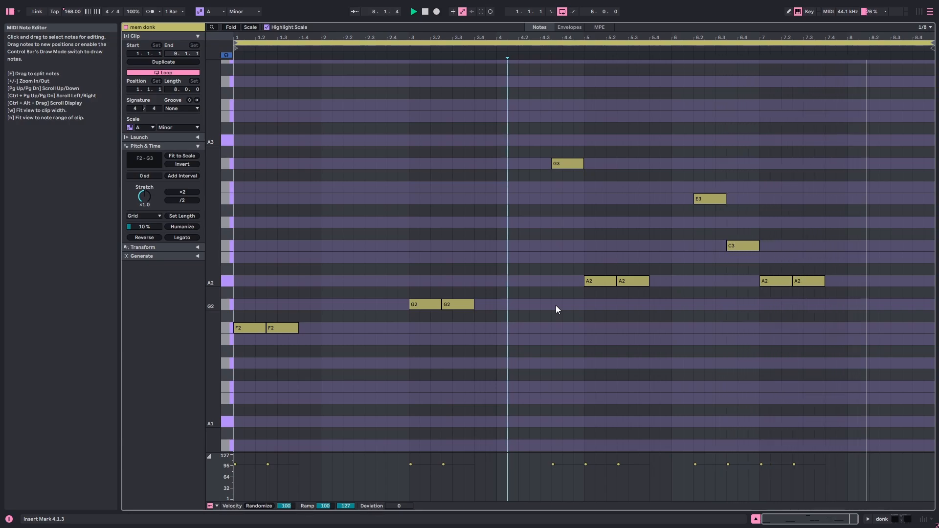
pyautogui.press('space')
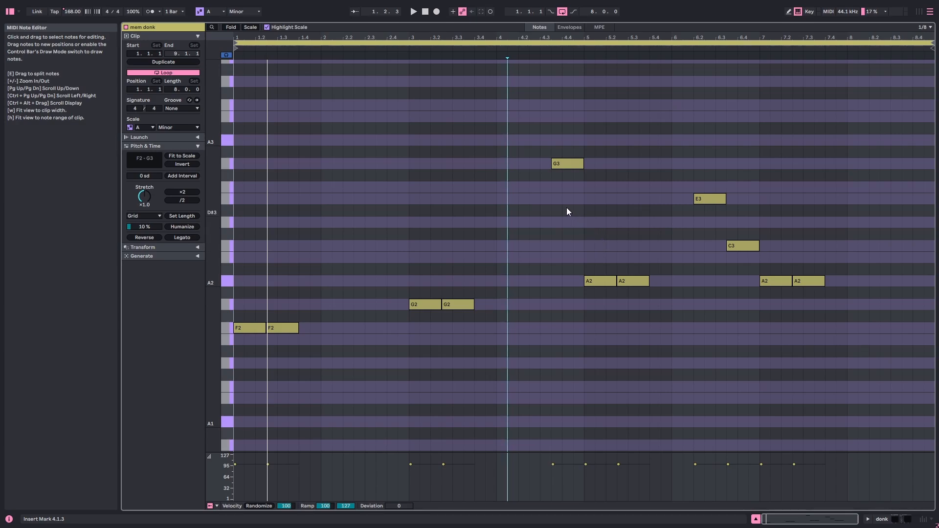
pyautogui.moveTo(566, 208); pyautogui.dragTo(586, 101)
pyautogui.moveTo(708, 157); pyautogui.dragTo(709, 214)
pyautogui.moveTo(769, 216); pyautogui.dragTo(727, 269)
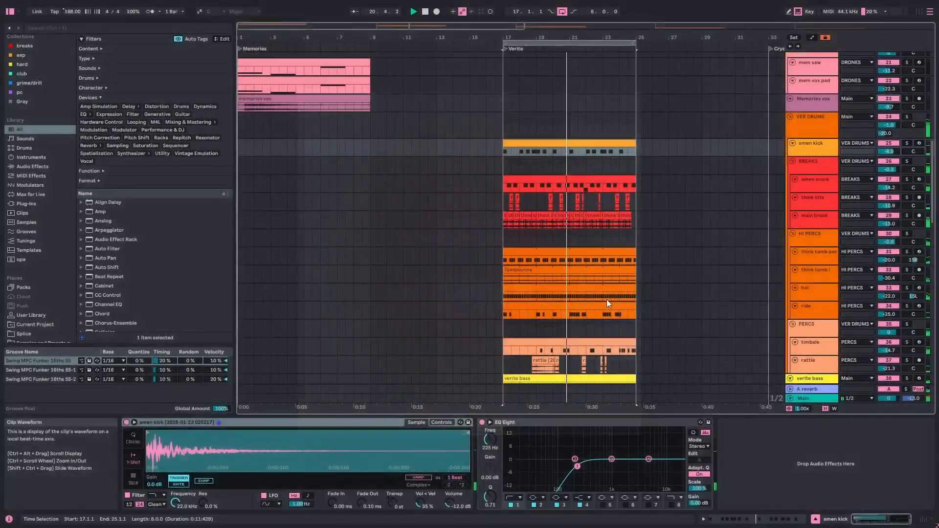
# - Solo the verite bass track in the Verite section and start playback
pyautogui.scroll(-6, 606, 300)
pyautogui.press('space')
pyautogui.click(907, 82)
pyautogui.press('space')
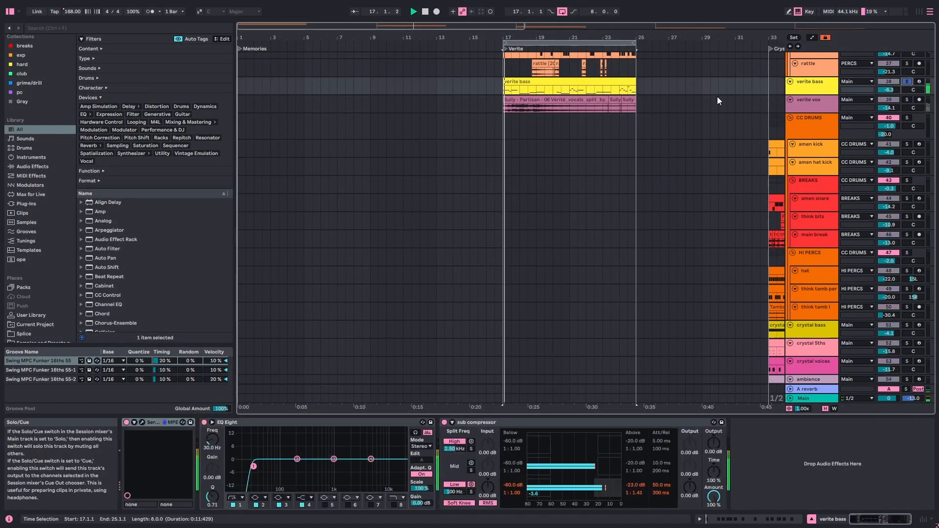
# - Open the verite bass clip in the note editor, listen to it and stop playback
pyautogui.scroll(1, 717, 101)
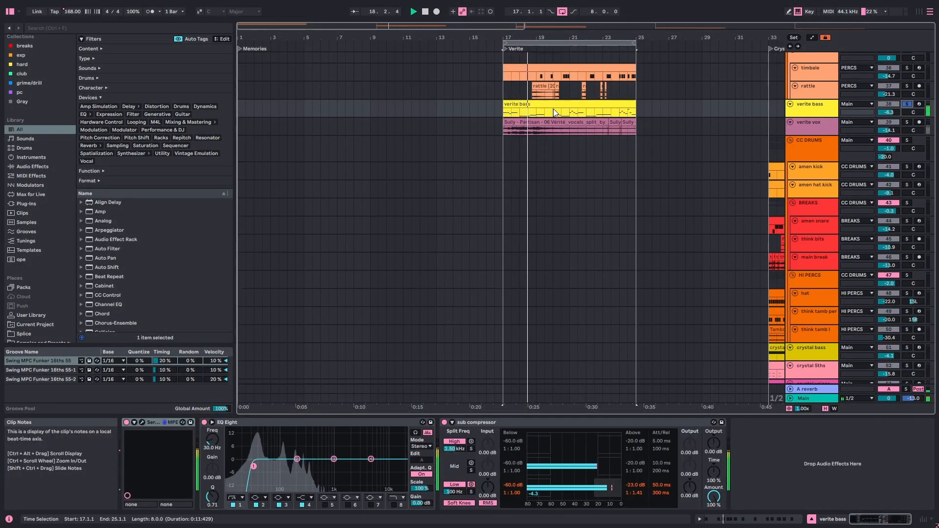
pyautogui.doubleClick(553, 108)
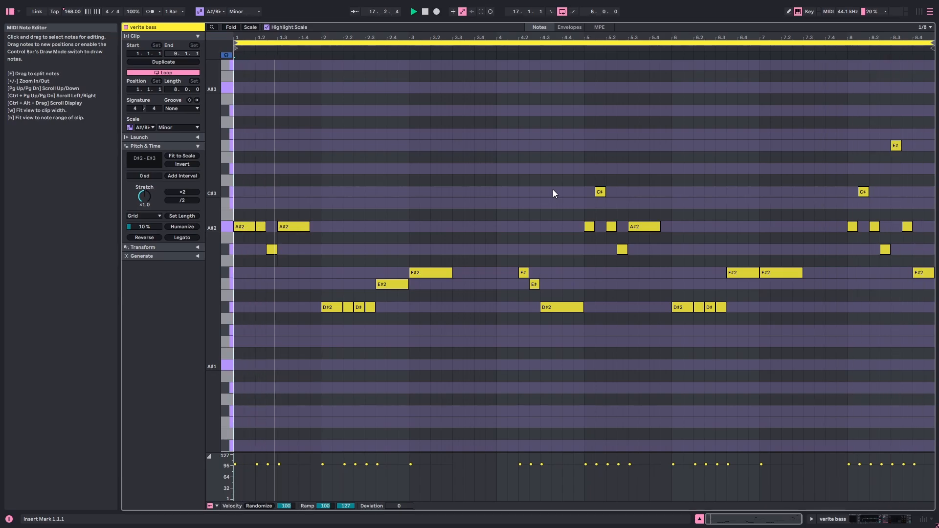
pyautogui.press('space')
pyautogui.rightClick(524, 173)
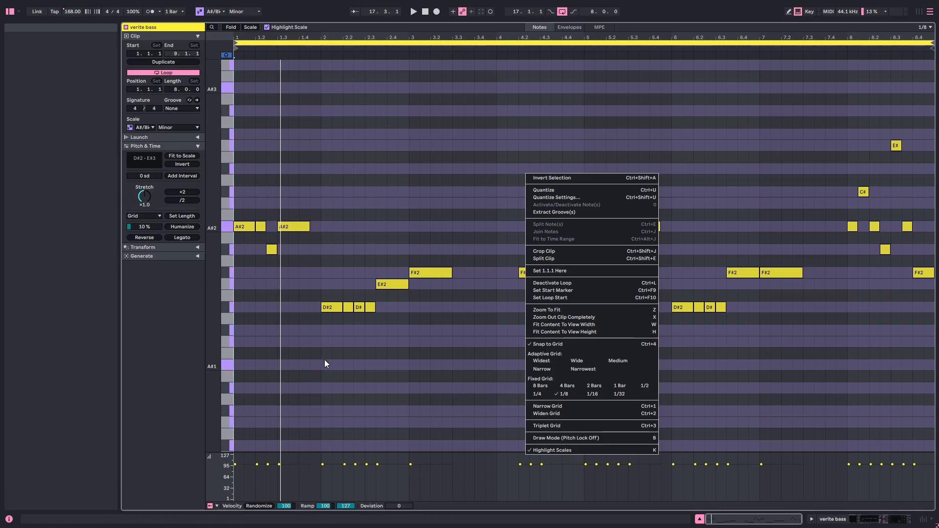
pyautogui.click(399, 394)
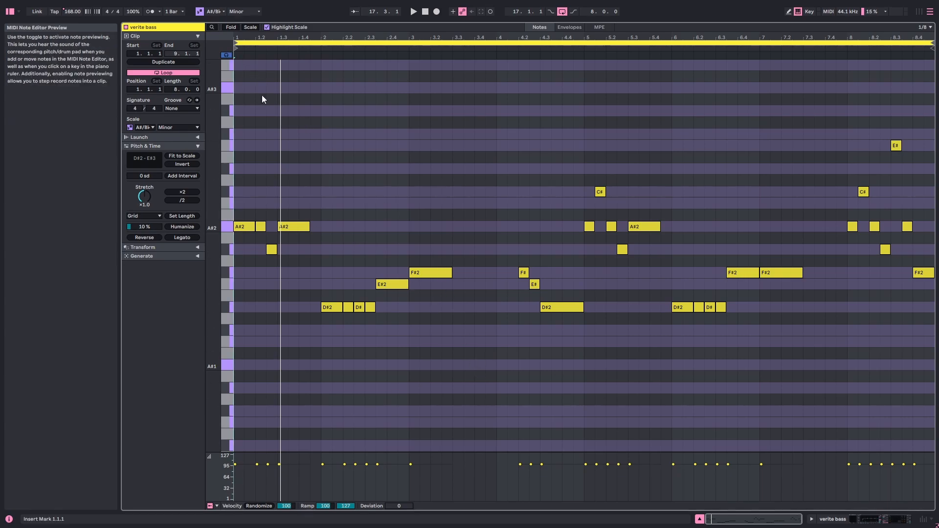
# - Highlight the verite bass phrases in bars 1, 5 and 8 in turn and play them back for comparison
pyautogui.moveTo(297, 263); pyautogui.dragTo(220, 202)
pyautogui.press('space')
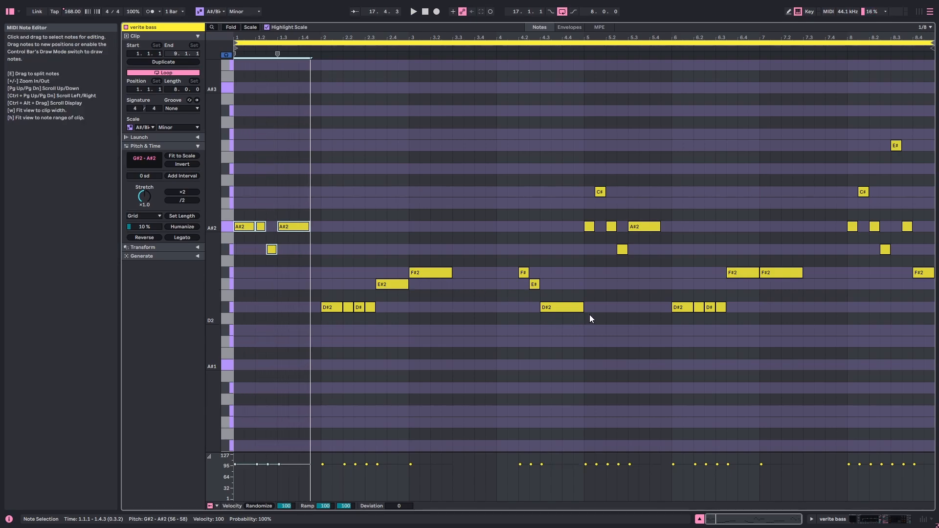
pyautogui.moveTo(655, 274); pyautogui.dragTo(599, 171)
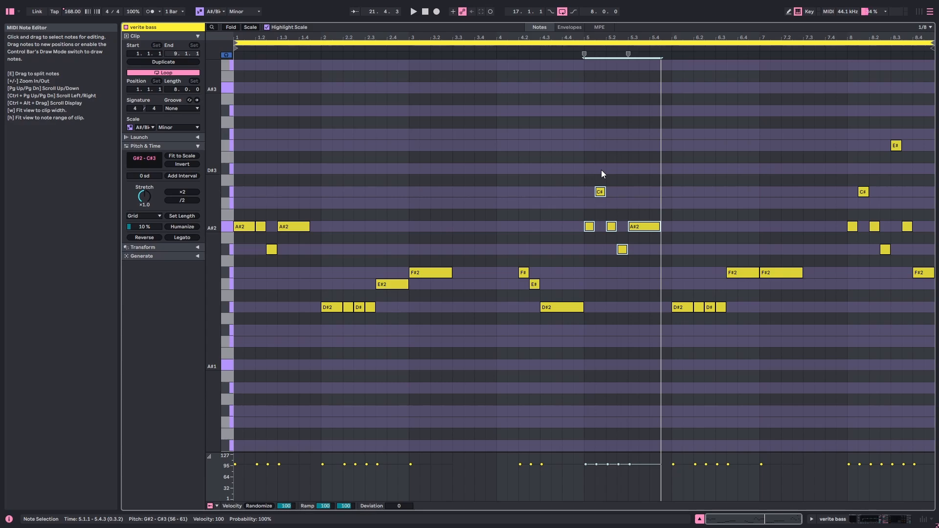
pyautogui.moveTo(852, 130); pyautogui.dragTo(931, 279)
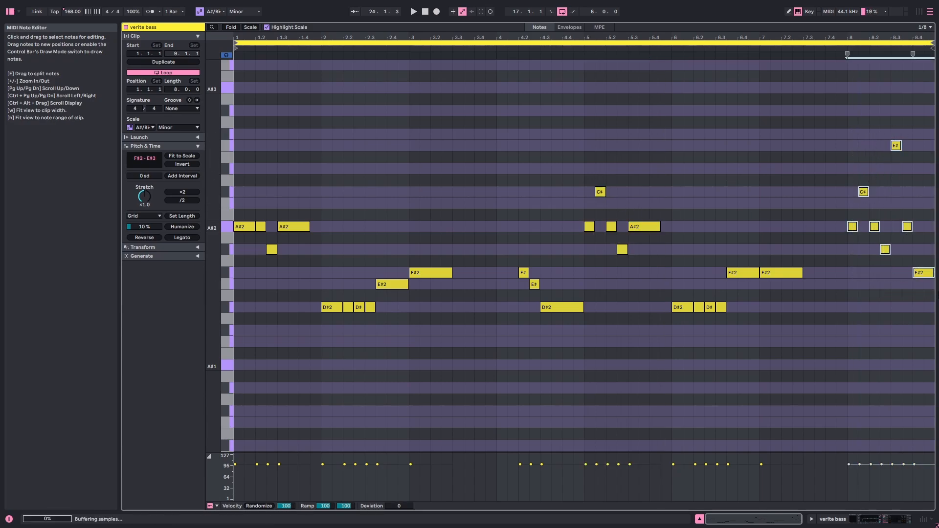
pyautogui.press('space')
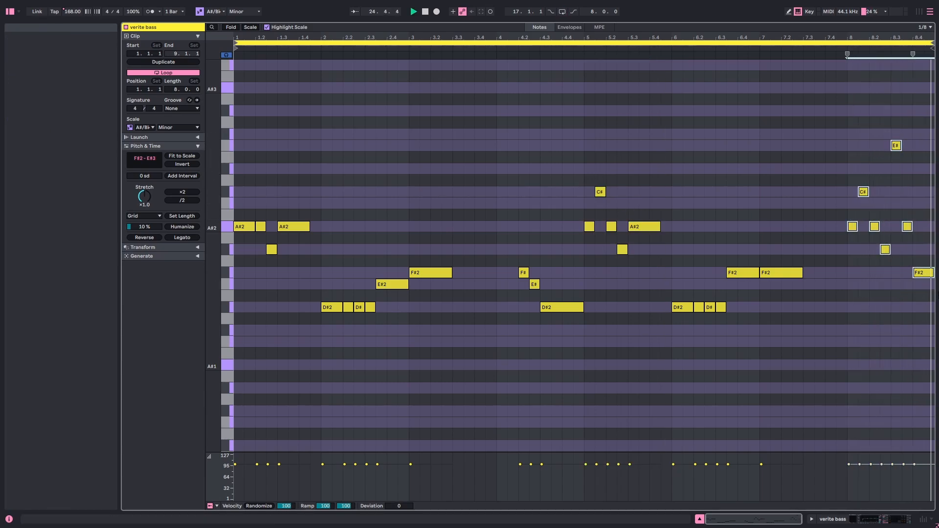
pyautogui.press('space')
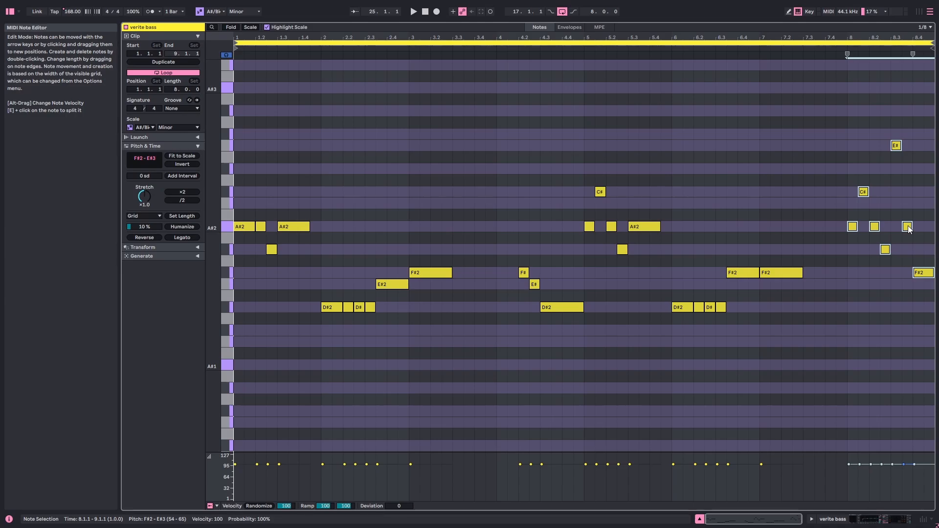
# - Return to the arrangement, take verite bass out of solo, mute verite vox and play the Verite section
pyautogui.hotkey('shift', 'Tab')
pyautogui.scroll(1, 889, 115)
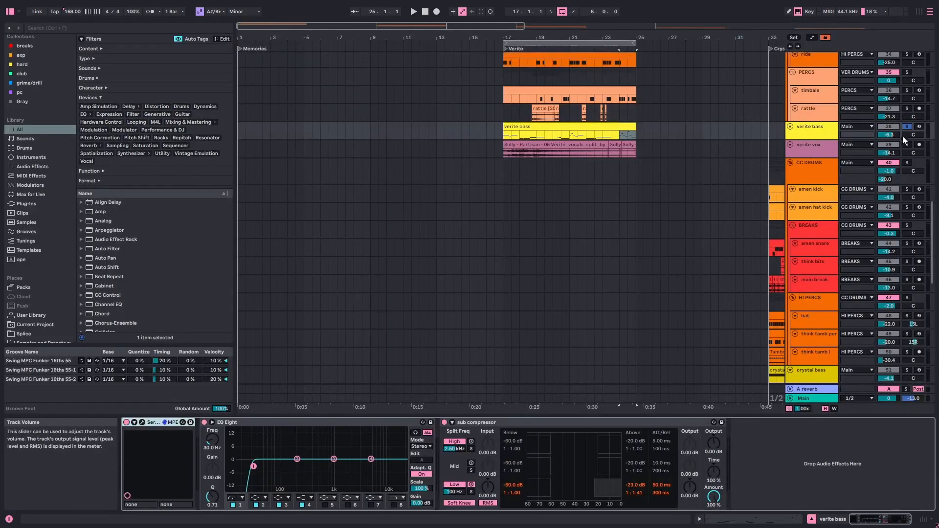
pyautogui.click(906, 128)
pyautogui.press('space')
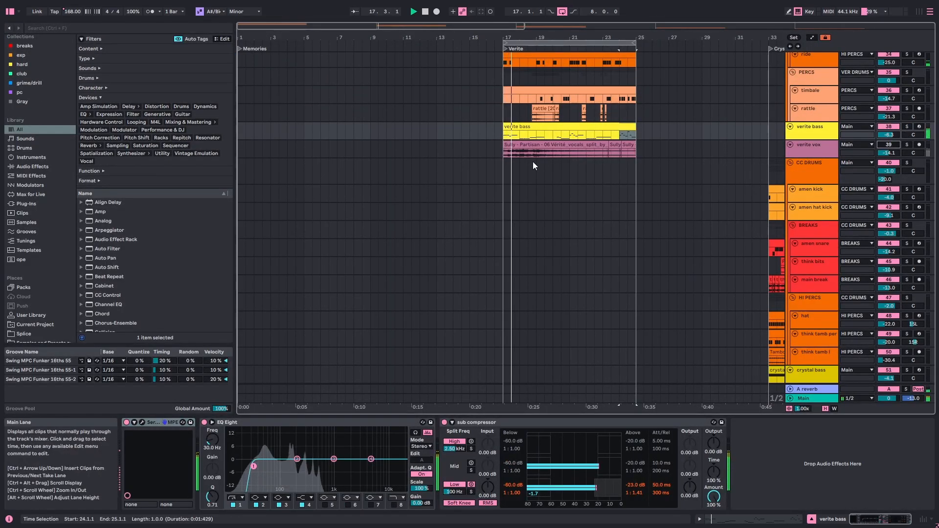
# - Reopen the verite bass clip and highlight and audition the lower D#2 to F#2 phrases in bars 2–4 and 6–7
pyautogui.doubleClick(536, 137)
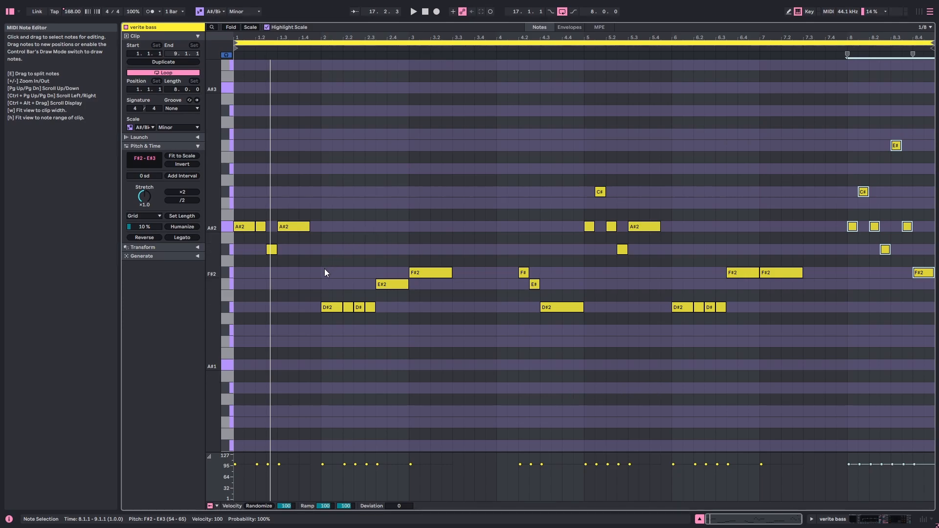
pyautogui.moveTo(324, 268); pyautogui.dragTo(556, 347)
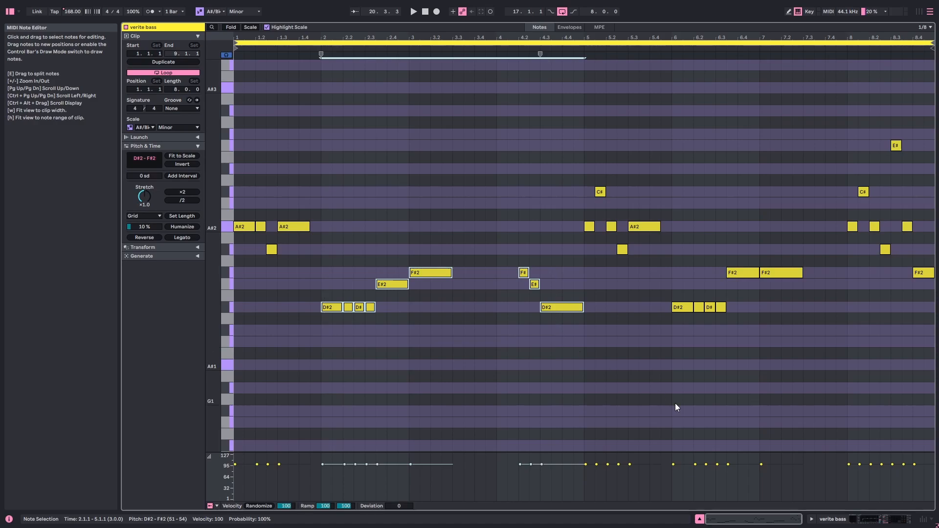
pyautogui.press('space')
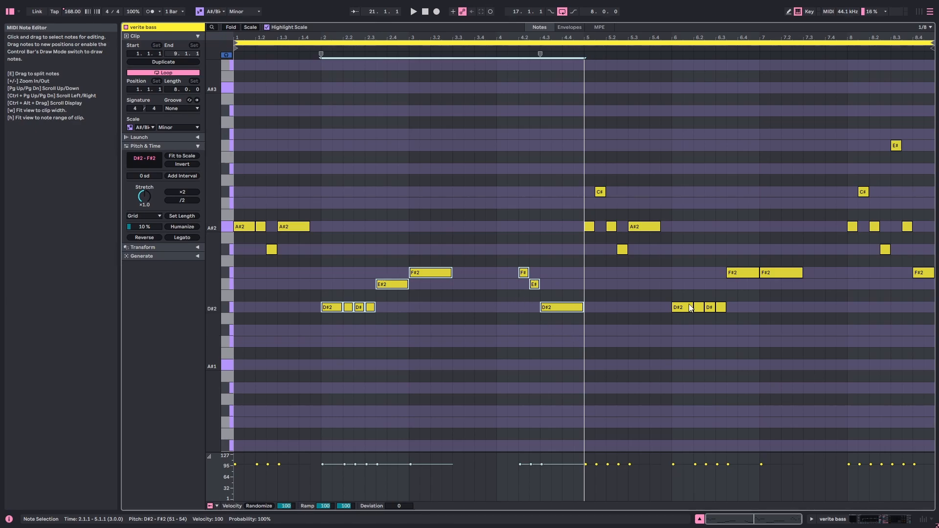
pyautogui.moveTo(676, 245); pyautogui.dragTo(764, 338)
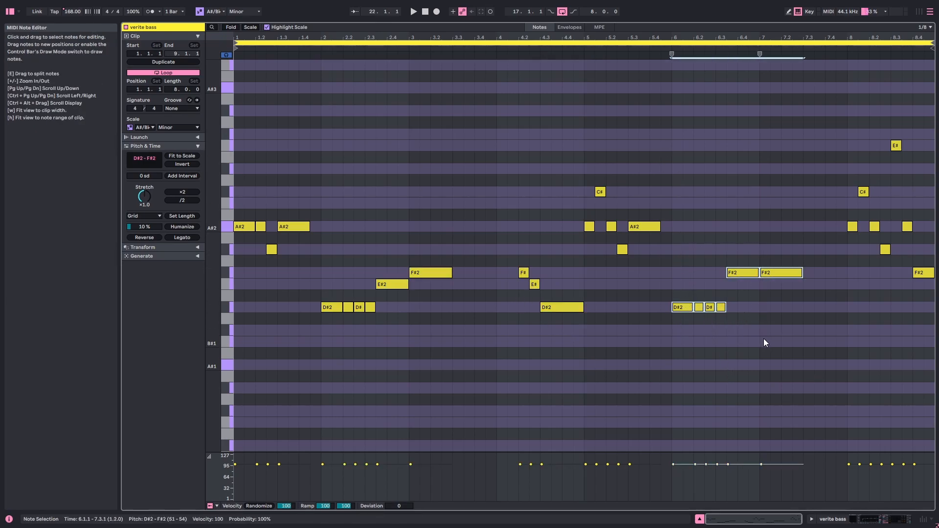
pyautogui.press('space')
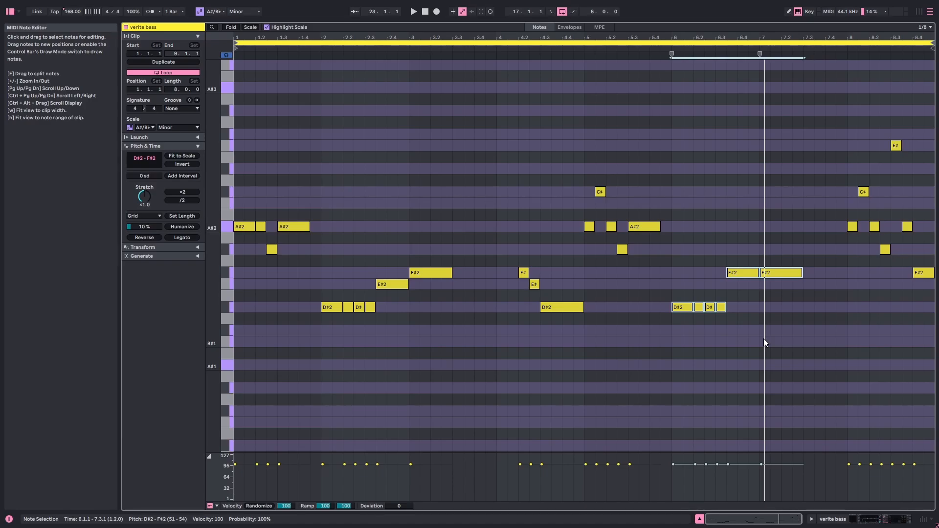
# - Return to the arrangement, unmute verite vox and solo it together with verite bass
pyautogui.hotkey('shift', 'Tab')
pyautogui.scroll(1, 782, 264)
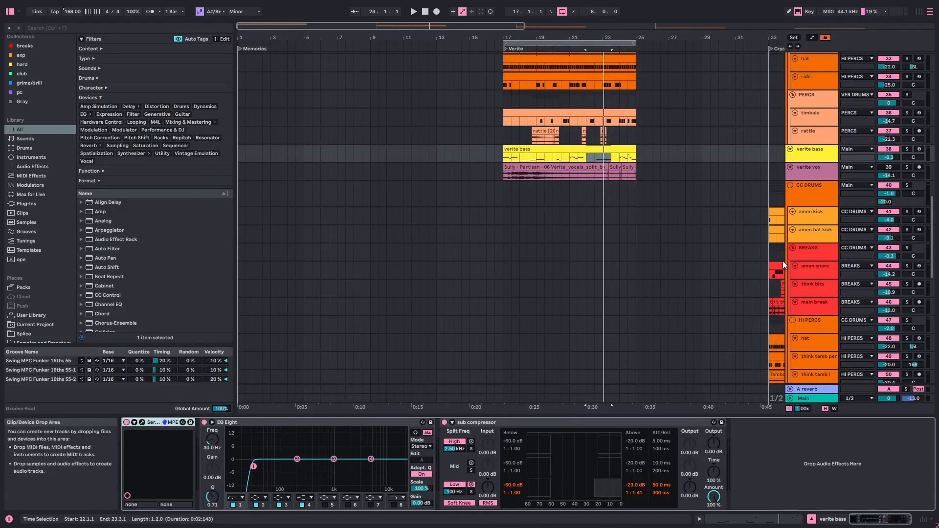
pyautogui.click(888, 166)
pyautogui.click(907, 167)
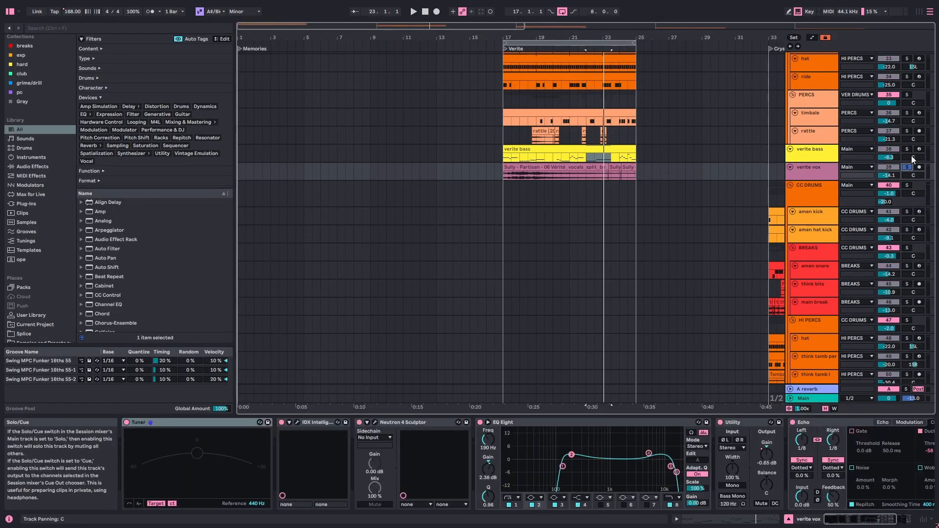
pyautogui.keyDown('ctrl'); pyautogui.click(909, 151); pyautogui.keyUp('ctrl')
# - Play the soloed verite bass and vocal together, stop playback and select the verite bass clip
pyautogui.press('space')
pyautogui.scroll(5, 524, 223)
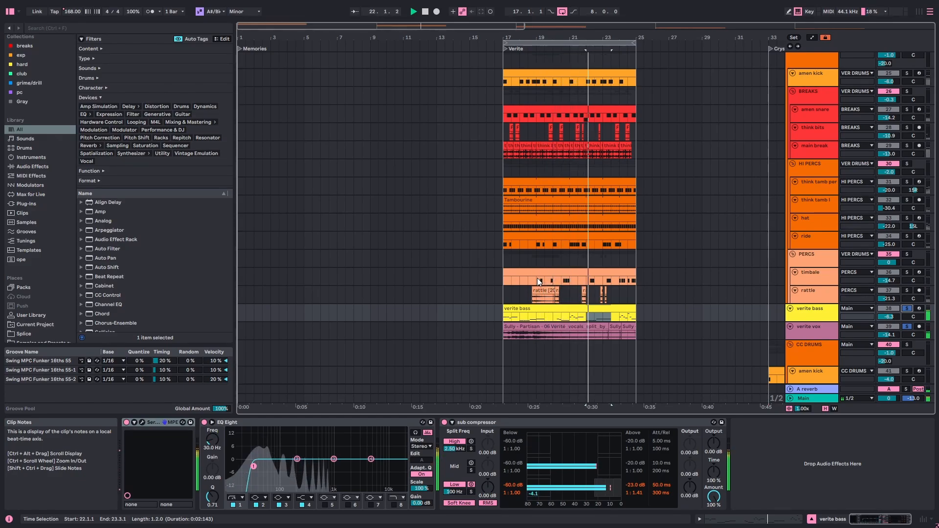
pyautogui.press('space')
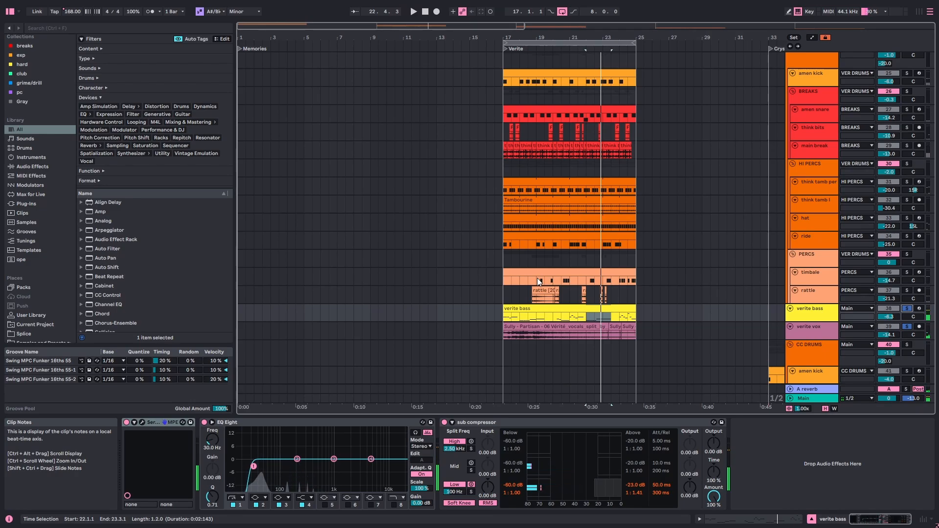
pyautogui.click(540, 305)
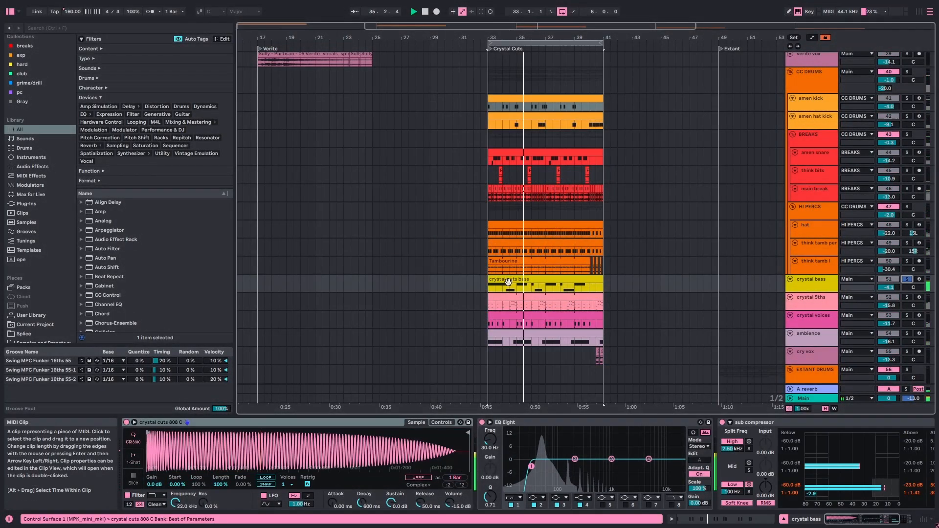
# - Open the crystal cuts bass clip from the Crystal Cuts section in the note editor and listen through its notes
pyautogui.doubleClick(540, 288)
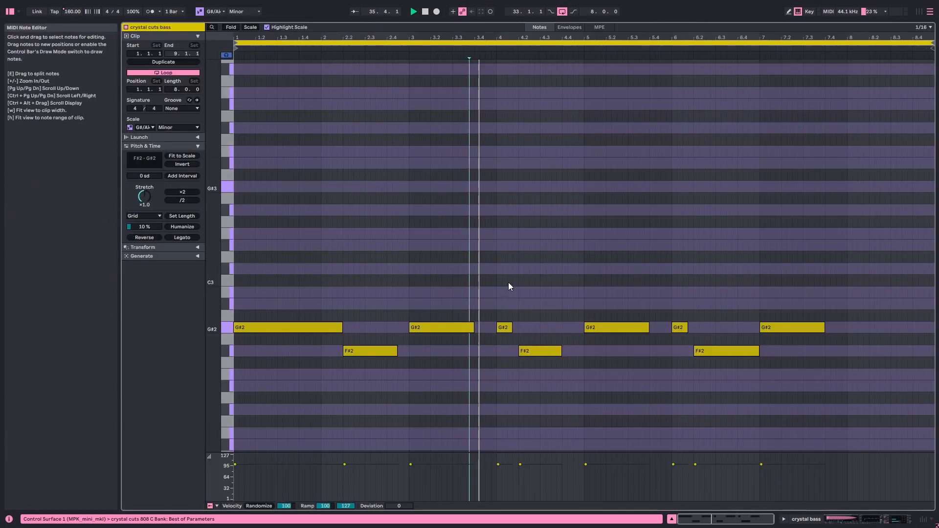
pyautogui.scroll(-2, 518, 282)
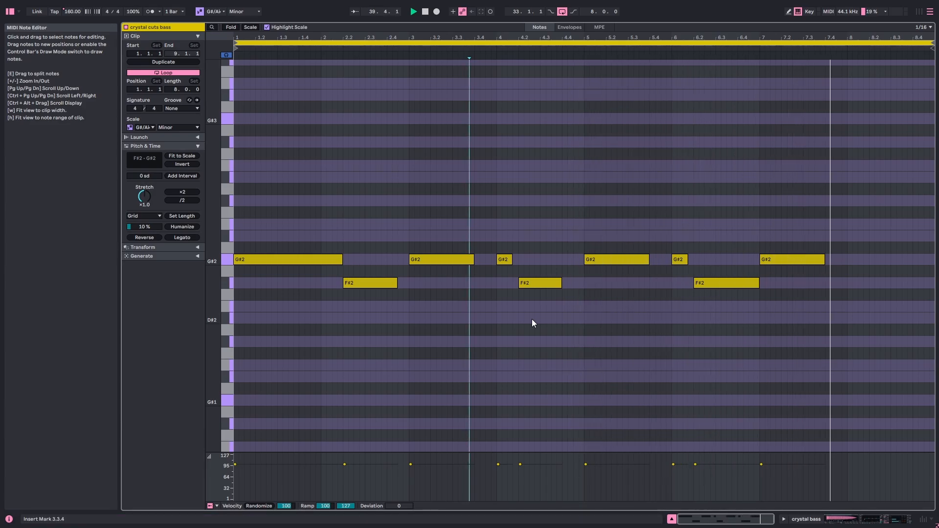
pyautogui.press('space')
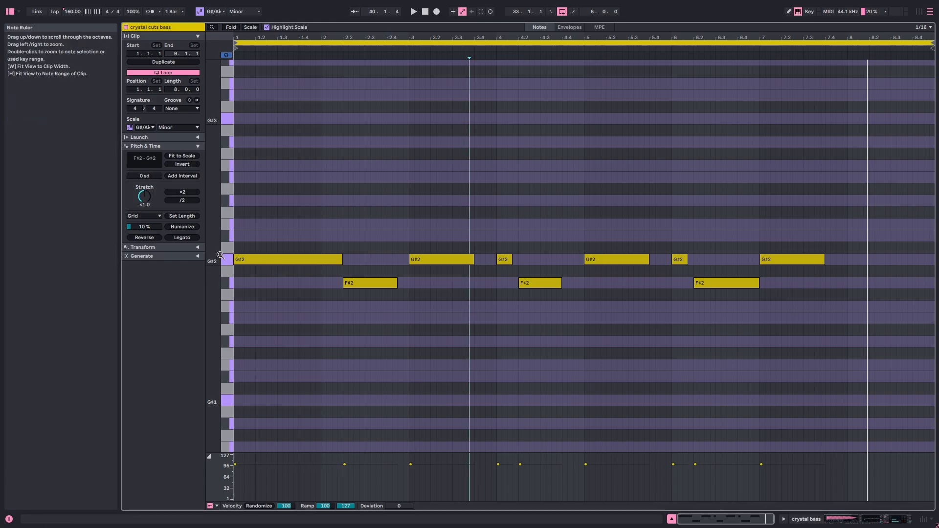
pyautogui.moveTo(215, 255); pyautogui.dragTo(220, 255)
# - Highlight and play back the opening G#2 and F#2 notes of crystal cuts bass, and select the short G#2 in bar 4
pyautogui.click(309, 263)
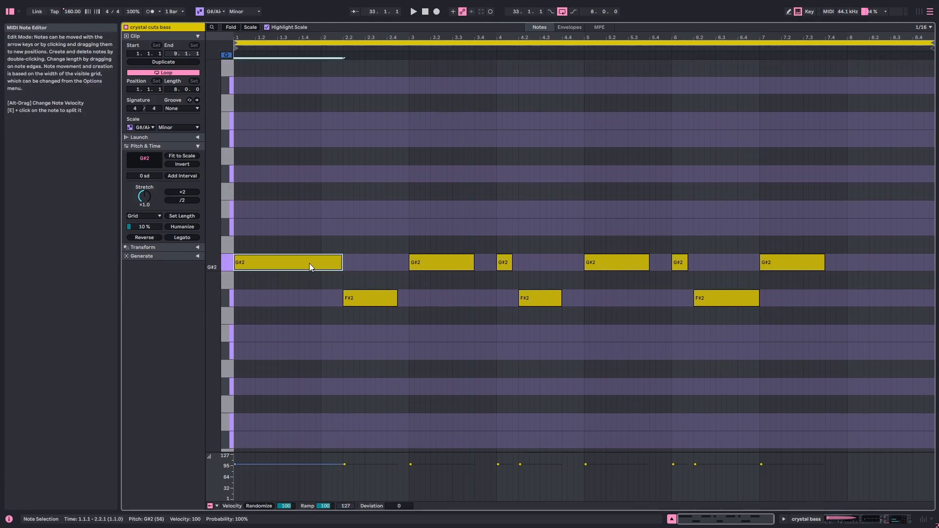
pyautogui.click(386, 301)
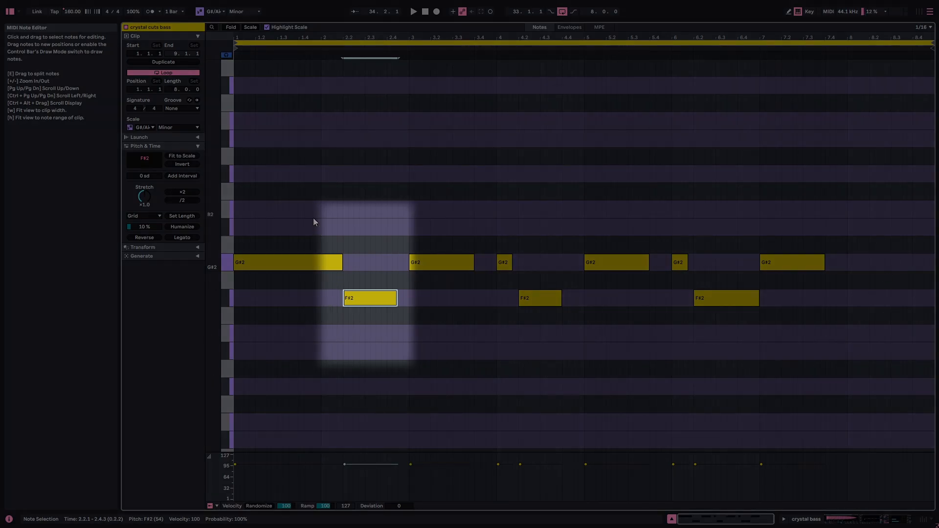
pyautogui.moveTo(313, 218); pyautogui.dragTo(400, 293)
pyautogui.press('space')
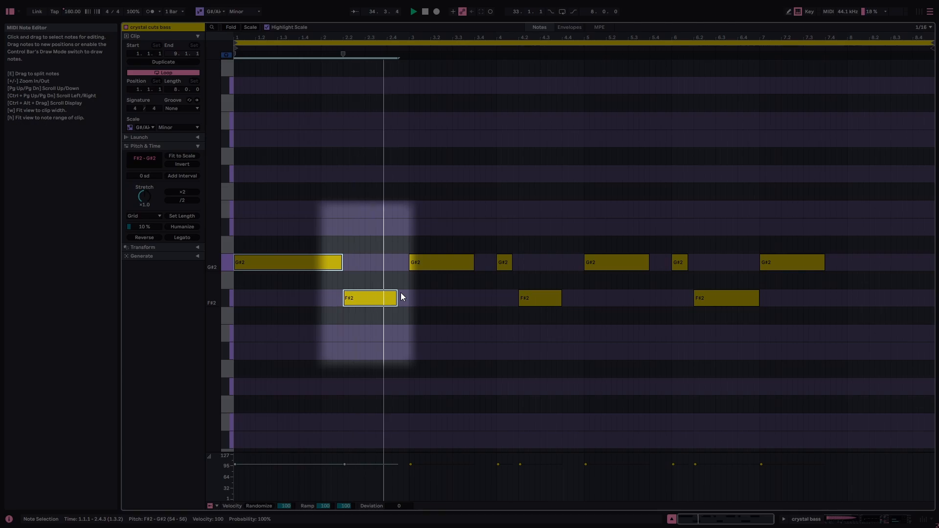
pyautogui.press('space')
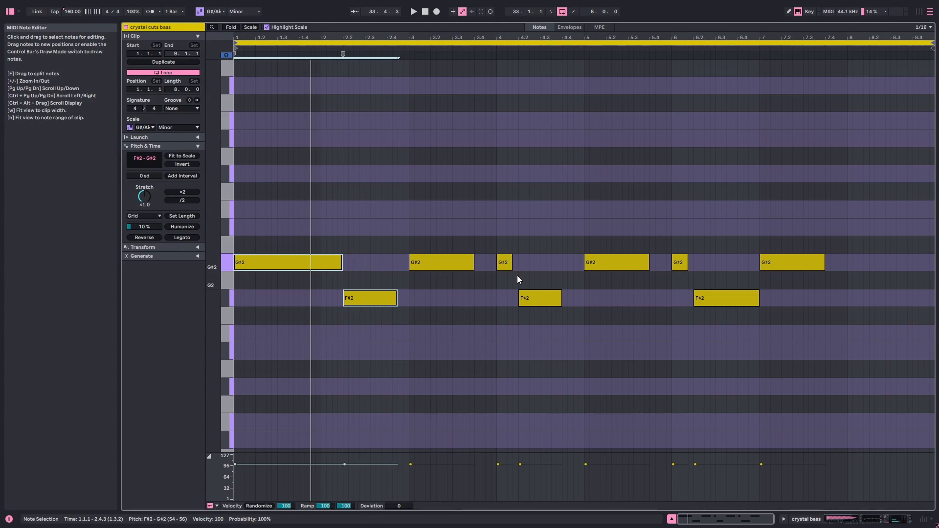
pyautogui.click(506, 262)
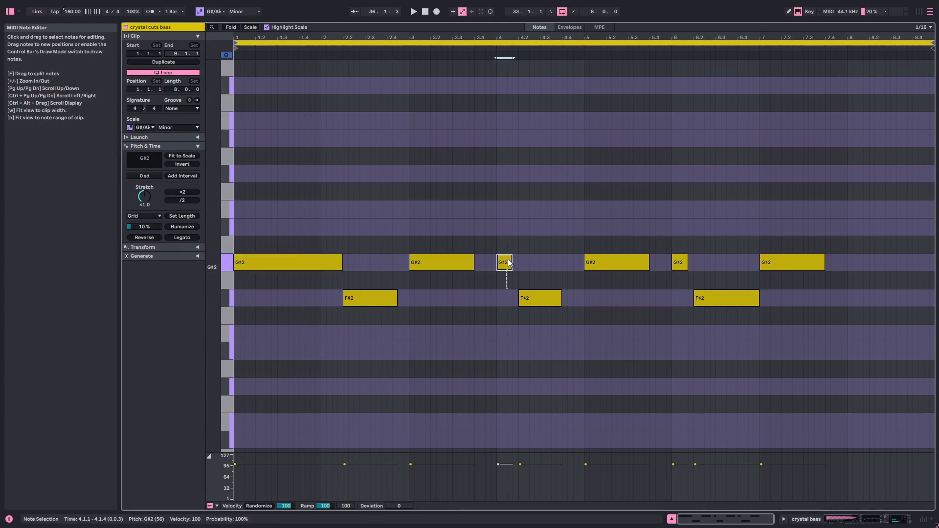
# - Open the crystal 5ths clip from the Crystal Cuts section in the note editor and listen through its notes
pyautogui.click(318, 269)
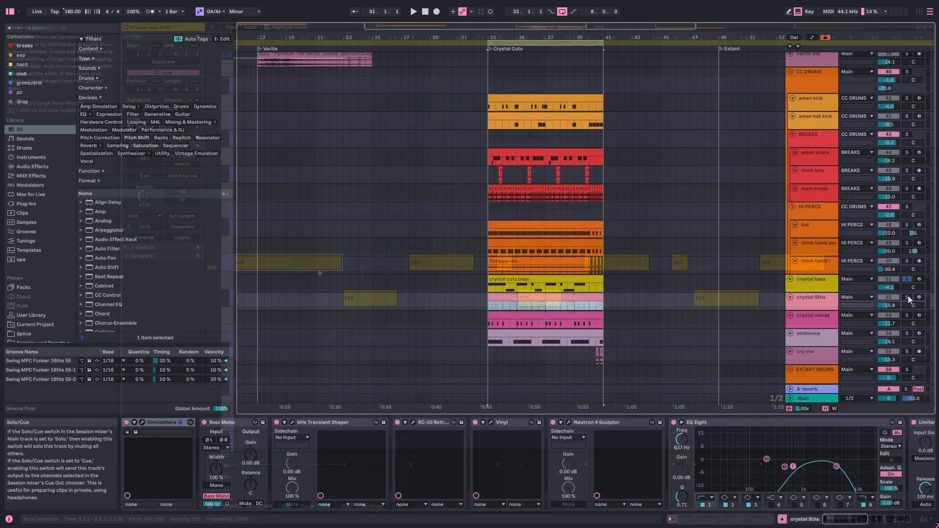
pyautogui.doubleClick(597, 297)
pyautogui.press('space')
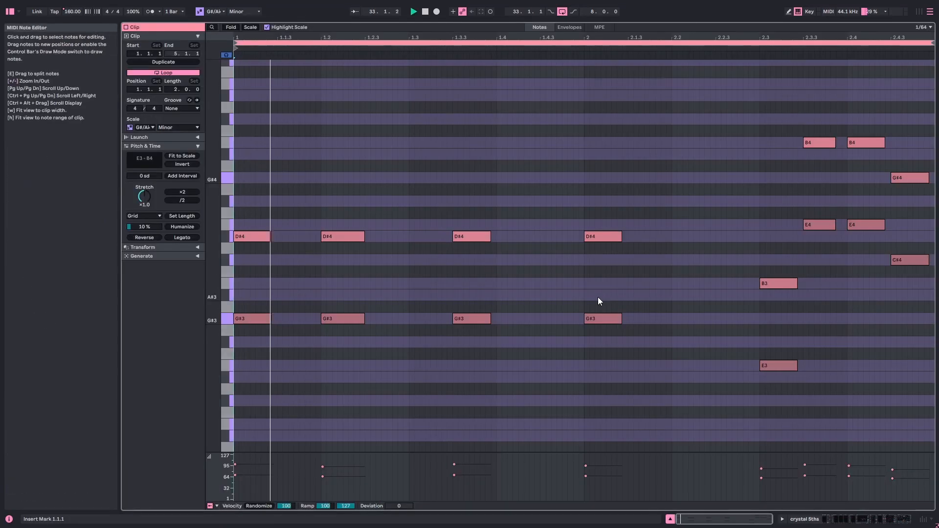
pyautogui.scroll(-2, 530, 166)
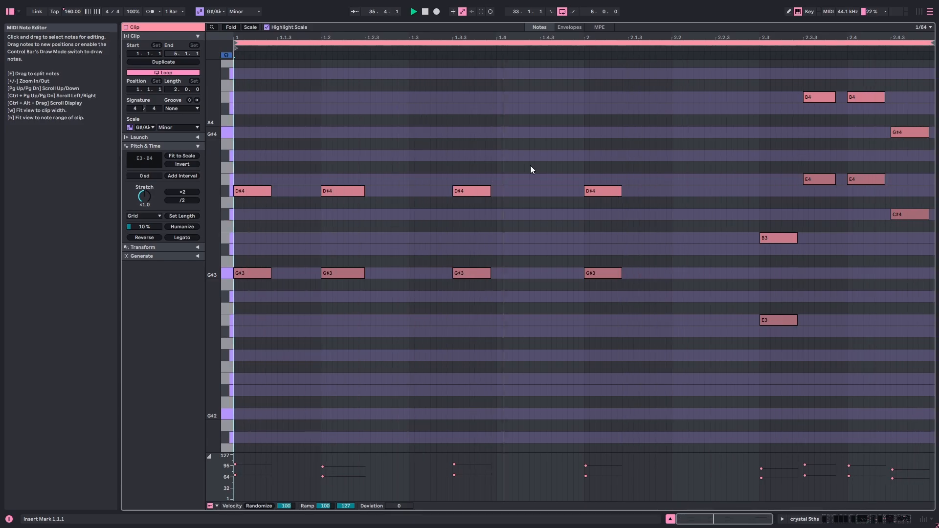
# - Show the crystal cuts bass and crystal 5ths clips together in the note editor and stop playback
pyautogui.hotkey('shift', 'Tab')
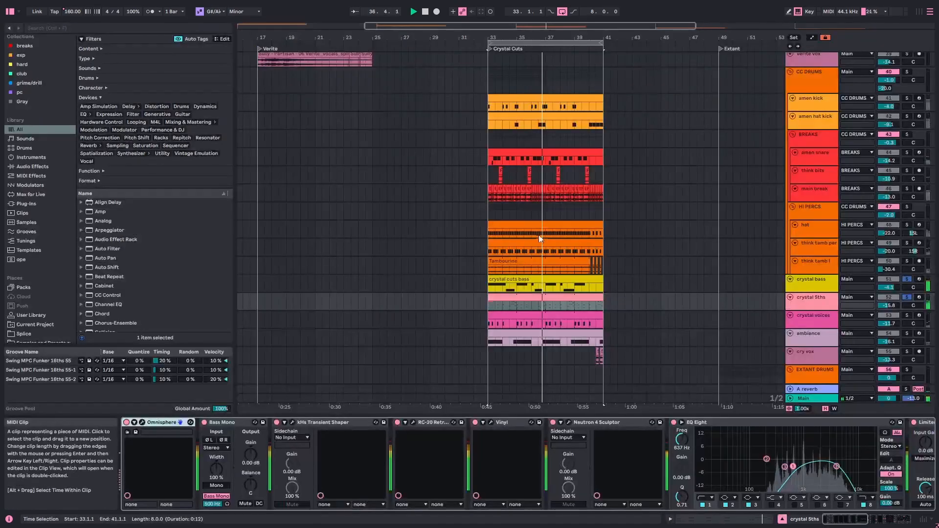
pyautogui.click(555, 282)
pyautogui.hotkey('shift', 'Tab')
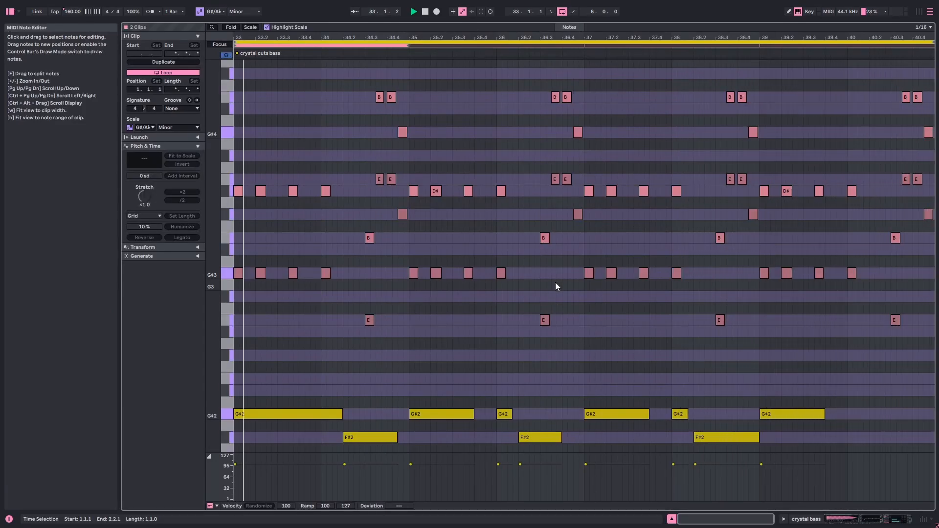
pyautogui.press('space')
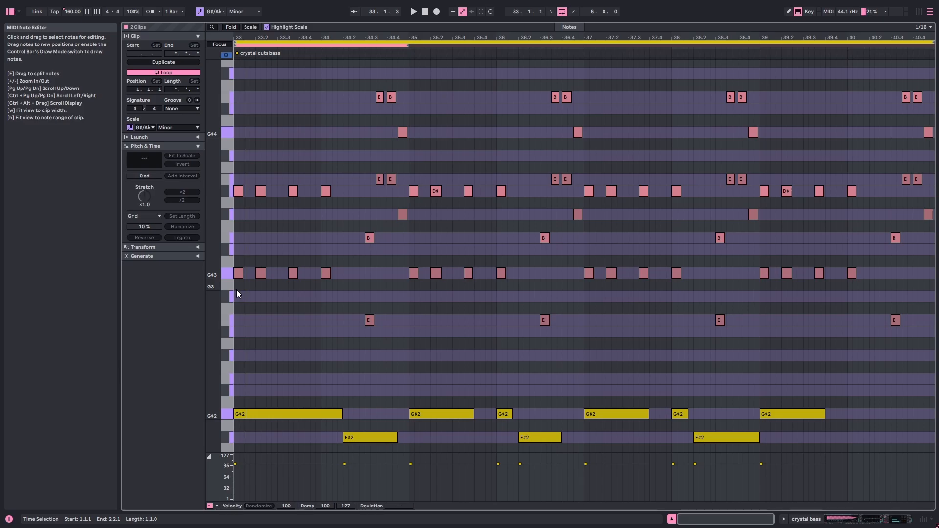
# - Examine the crystal 5ths notes one by one above the bassline, picking out B3, E4, B4, C#4 and G#4 in bar 34
pyautogui.click(233, 191)
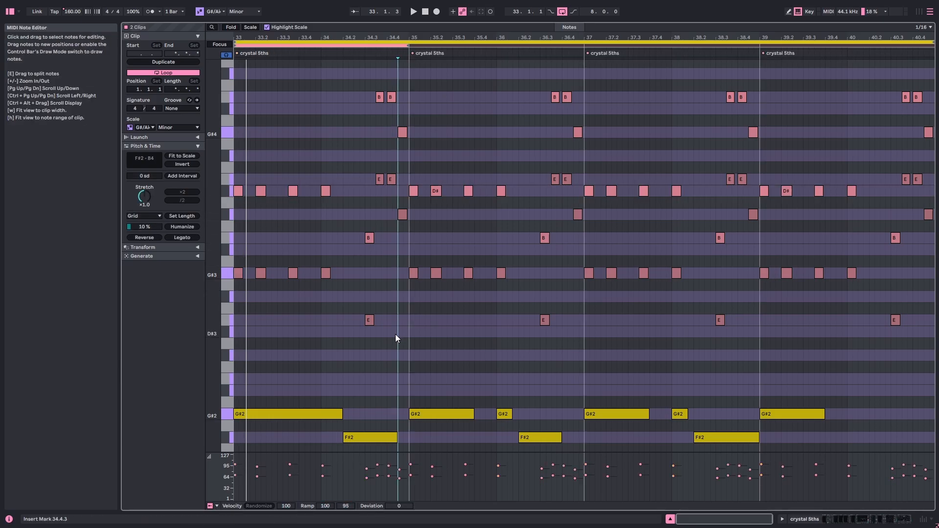
pyautogui.click(369, 238)
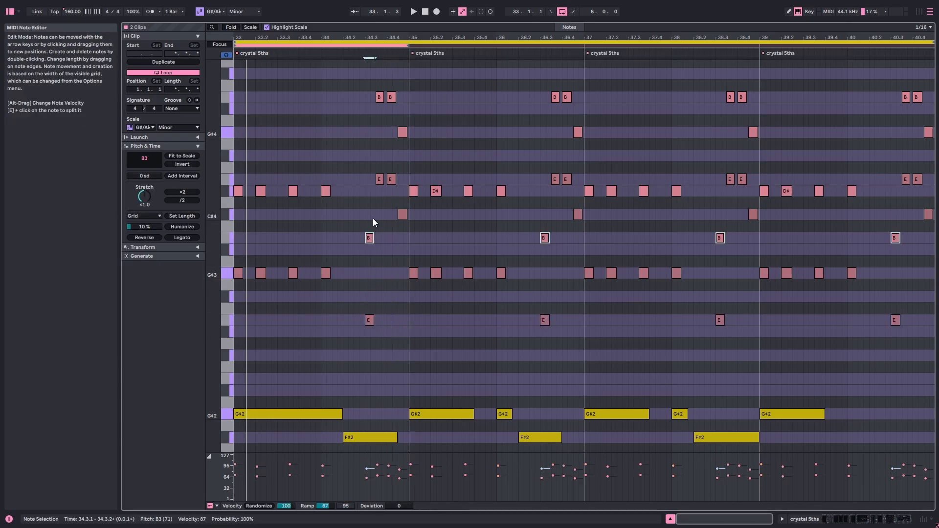
pyautogui.click(378, 180)
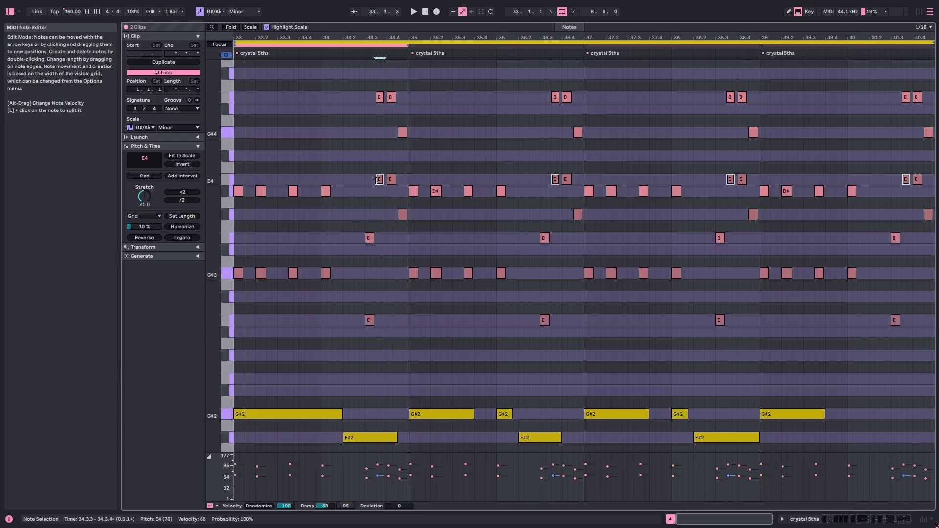
pyautogui.click(381, 98)
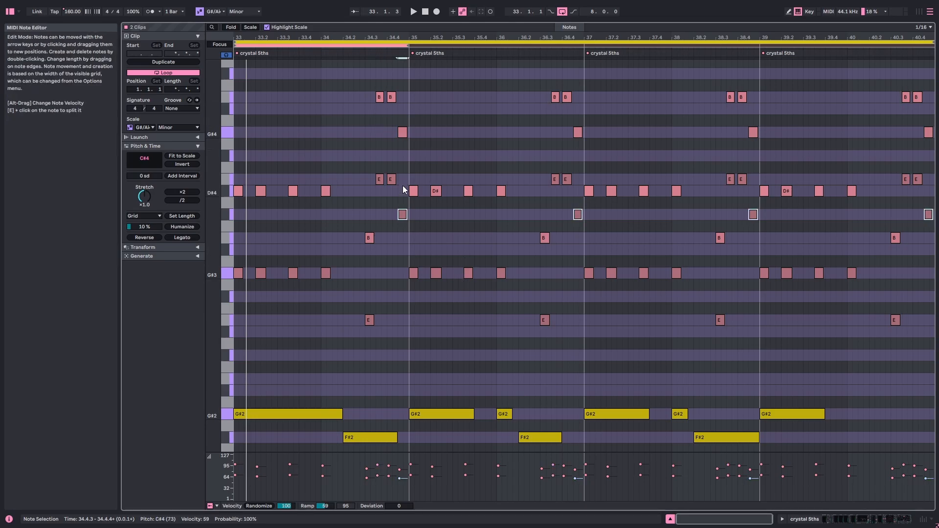
pyautogui.click(404, 135)
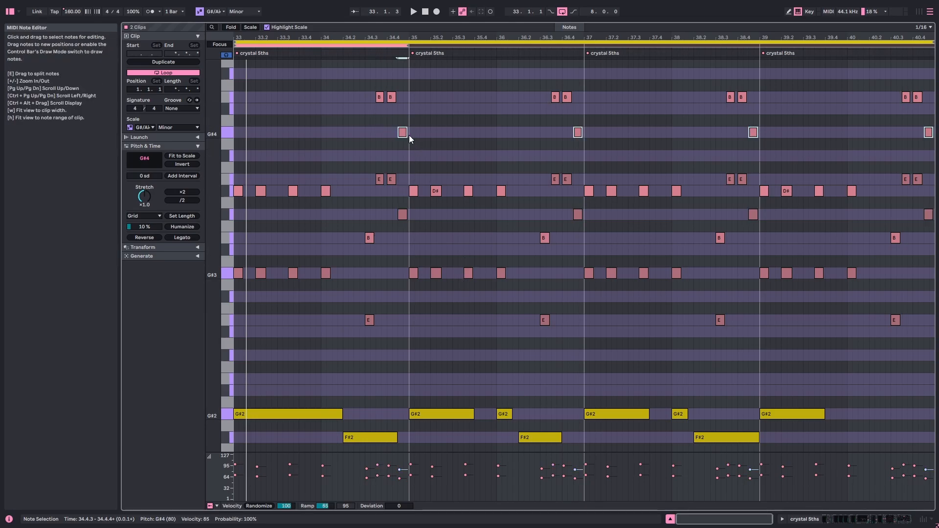
# - During playback, copy all the G#3 notes of crystal 5ths up to B3 and undo the copy
pyautogui.press('space')
pyautogui.click(231, 276)
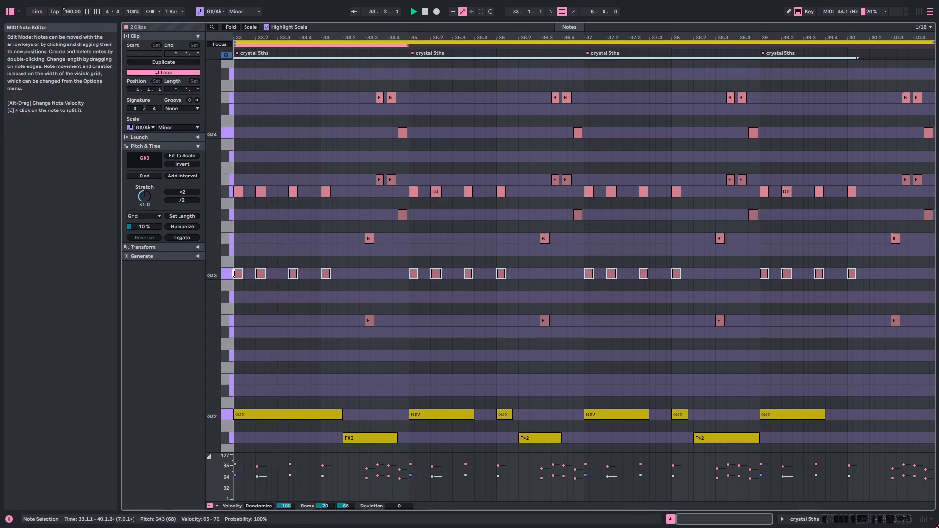
pyautogui.moveTo(239, 276); pyautogui.dragTo(239, 241)
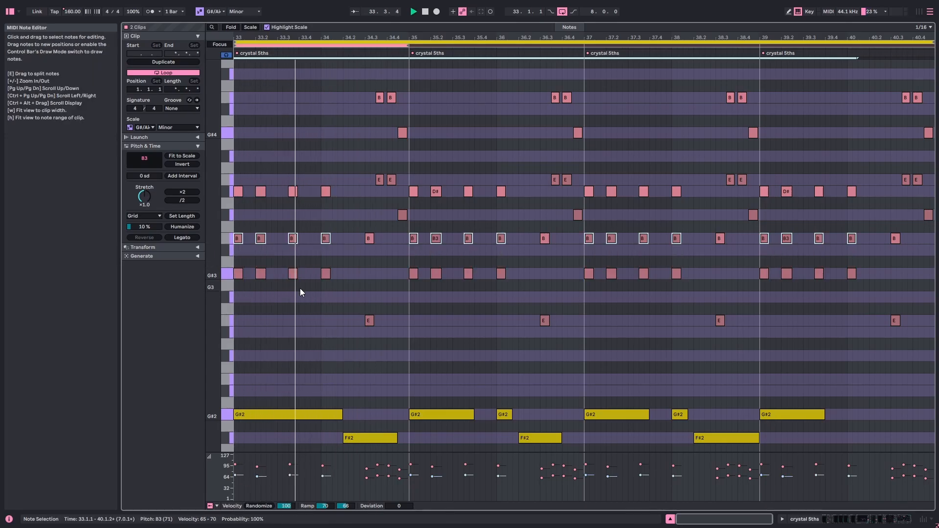
pyautogui.hotkey('ctrl', 'z')
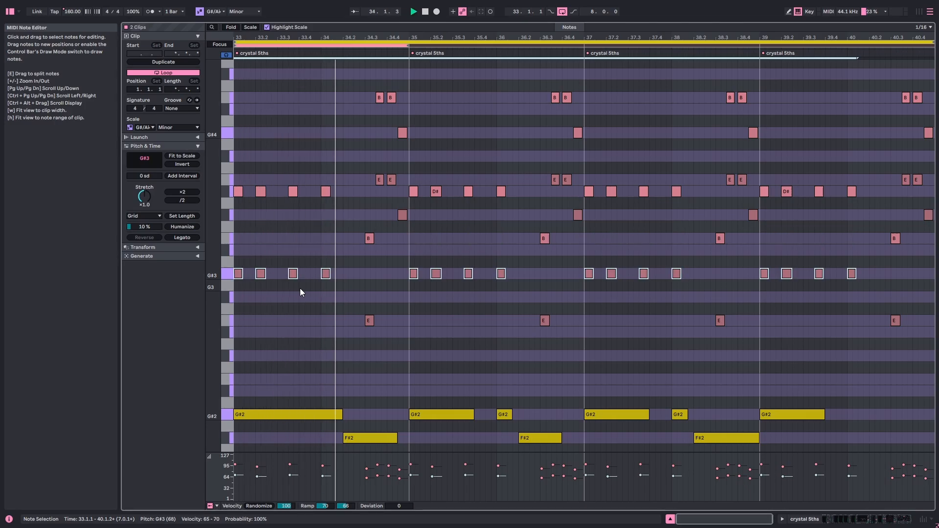
# - Stop playback, view the Omnisphere patch used on the crystal 5ths track and close the plug-in window
pyautogui.press('space')
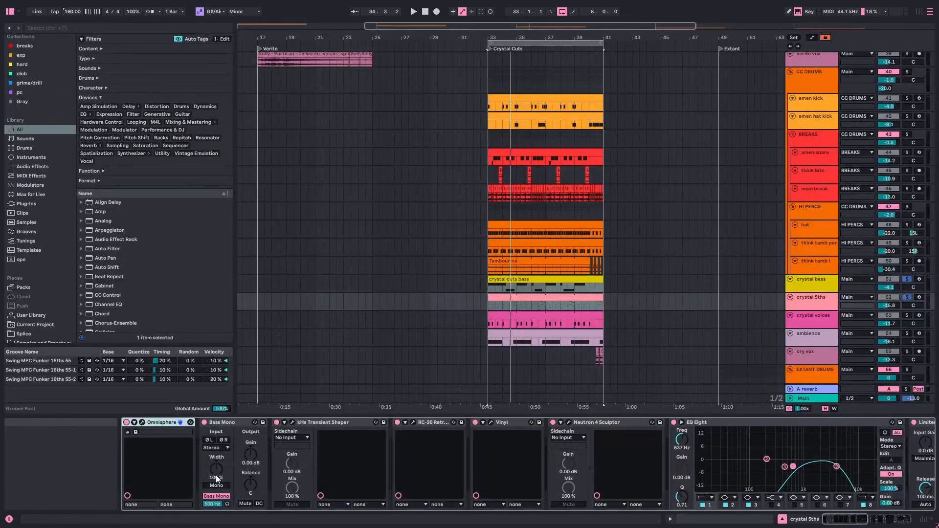
pyautogui.click(142, 422)
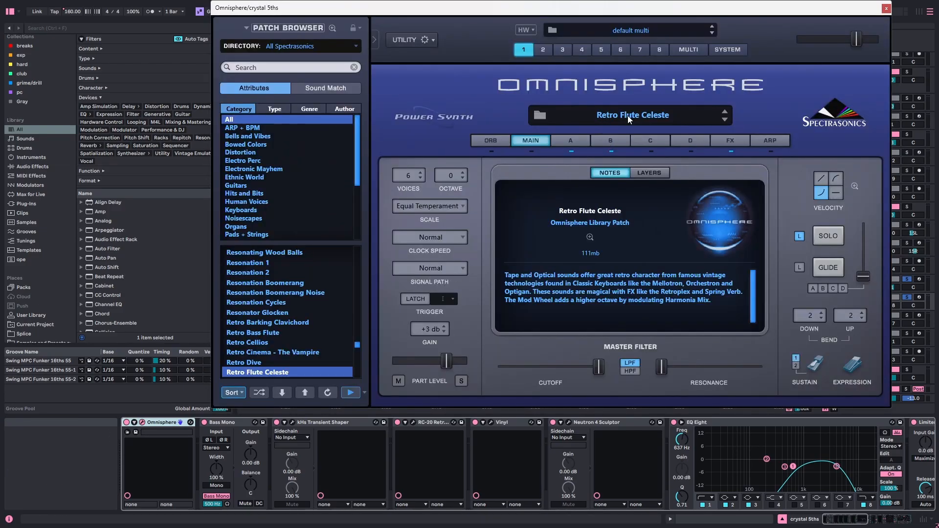
pyautogui.click(885, 8)
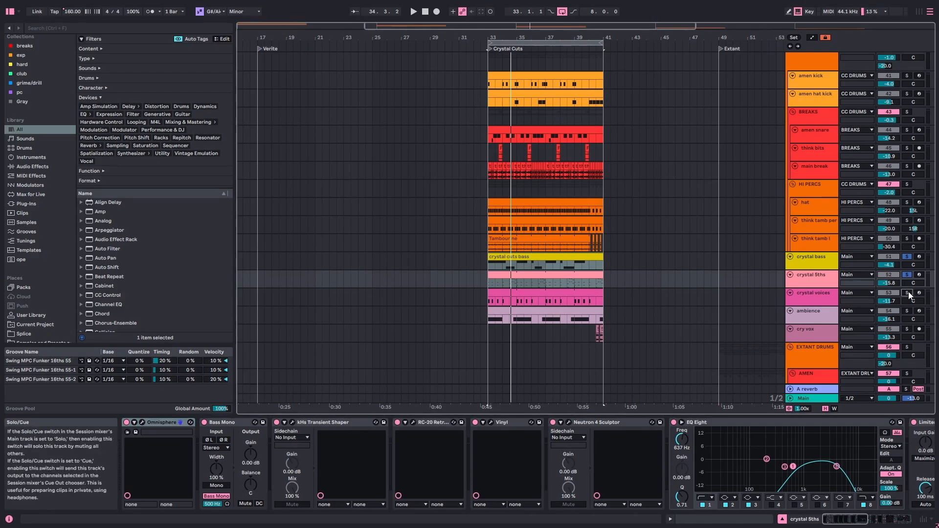
# - Solo crystal voices, open its clip in the note editor and listen to its D#3 notes
pyautogui.click(907, 292)
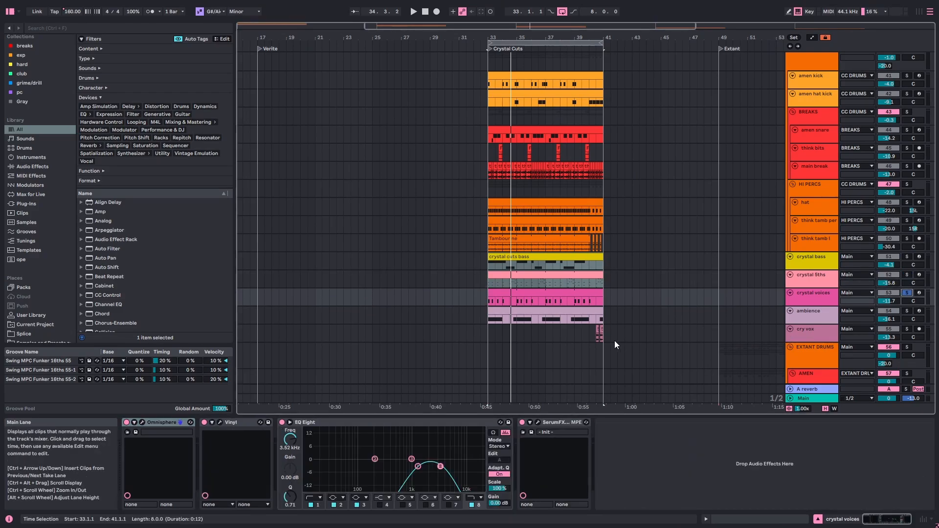
pyautogui.doubleClick(573, 292)
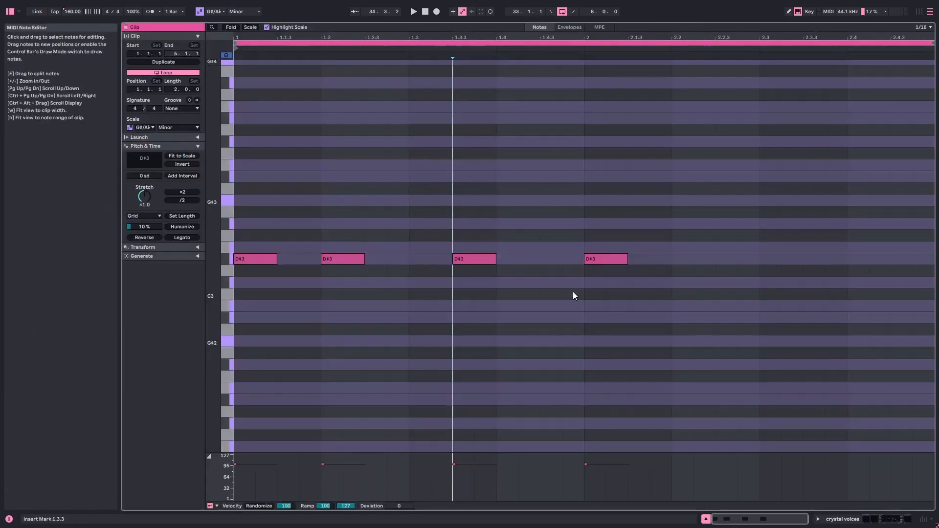
pyautogui.press('space')
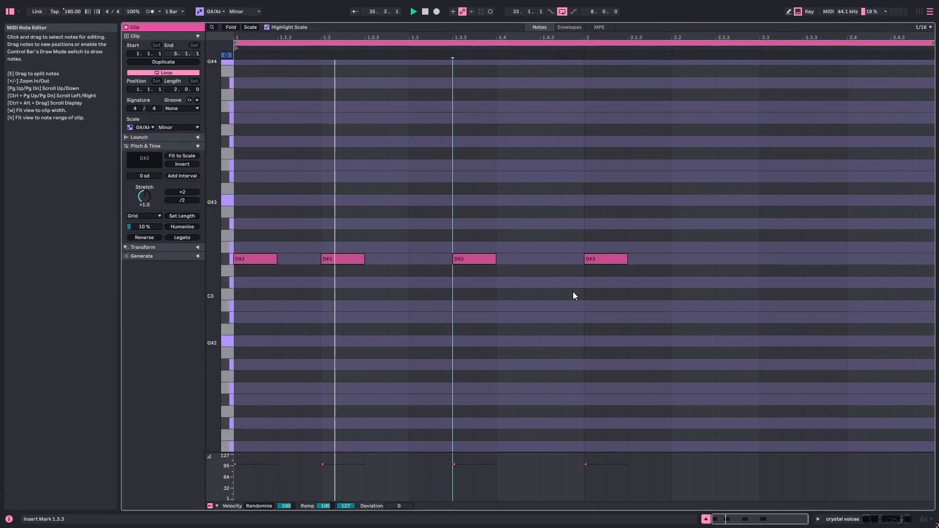
# - Solo crystal bass alongside crystal voices and play both clips together in the note editor, stopping at the end
pyautogui.hotkey('shift', 'Tab')
pyautogui.click(906, 256)
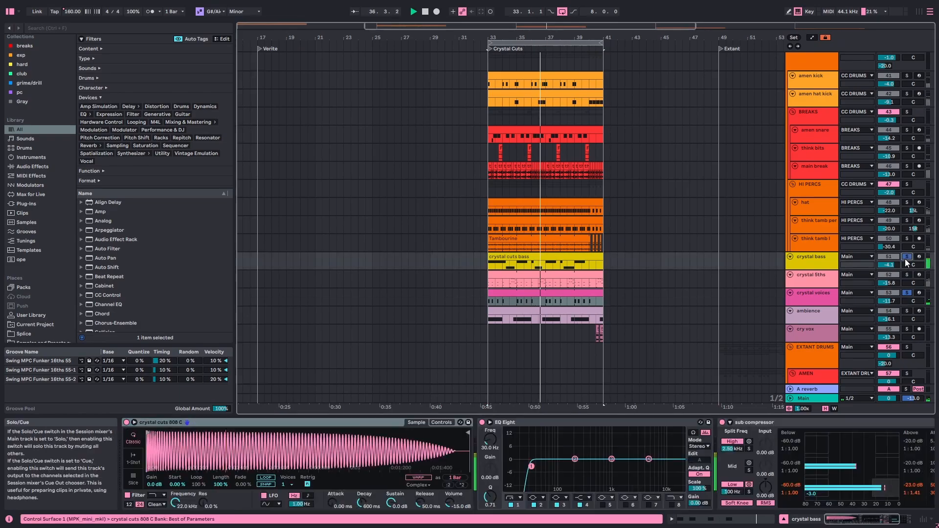
pyautogui.click(594, 293)
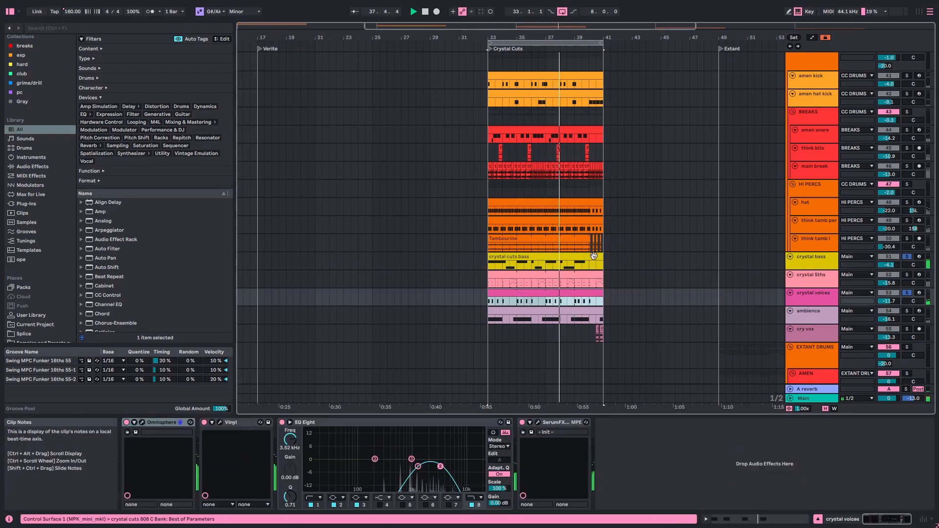
pyautogui.keyDown('ctrl'); pyautogui.click(594, 256); pyautogui.keyUp('ctrl')
pyautogui.hotkey('shift', 'Tab')
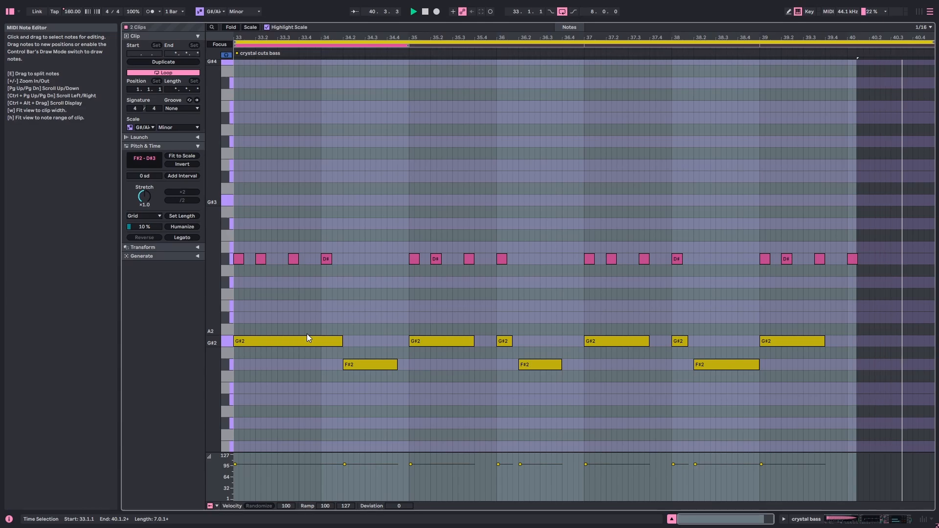
pyautogui.press('space')
# - Return to the arrangement and solo crystal bass, crystal 5ths and crystal voices together
pyautogui.hotkey('shift', 'Tab')
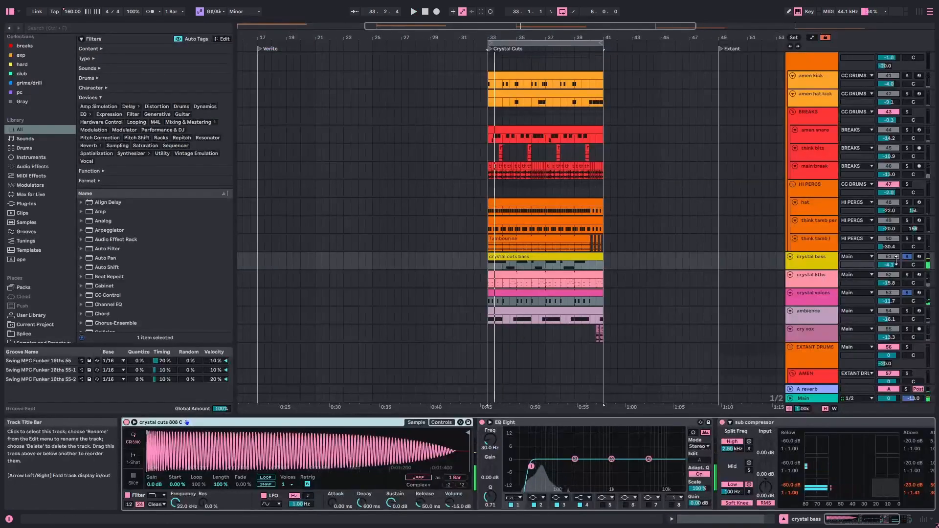
pyautogui.click(907, 275)
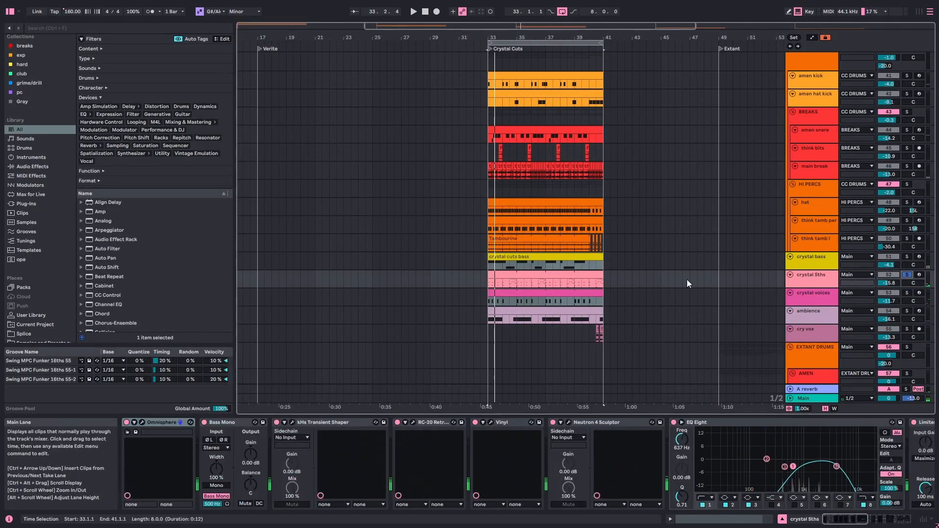
pyautogui.click(906, 293)
pyautogui.click(907, 258)
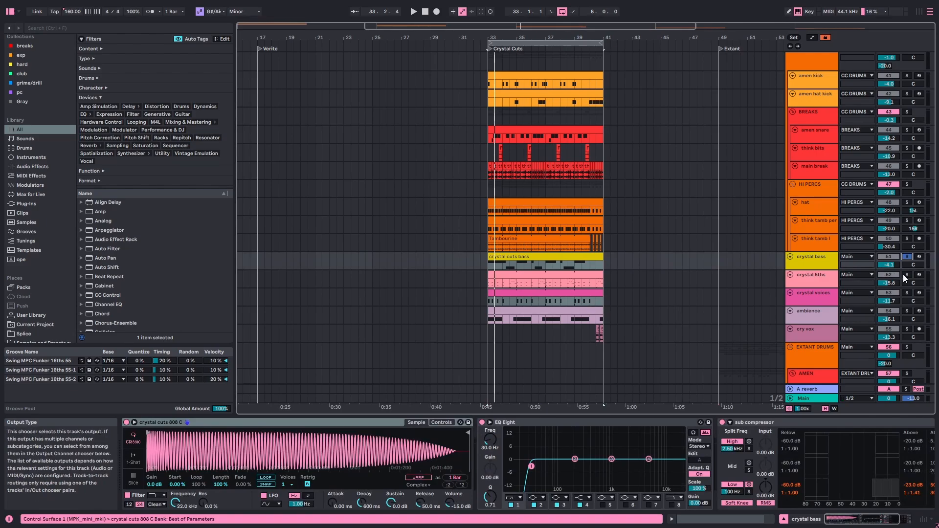
pyautogui.keyDown('ctrl'); pyautogui.click(907, 275); pyautogui.keyUp('ctrl')
pyautogui.keyDown('ctrl'); pyautogui.click(907, 294); pyautogui.keyUp('ctrl')
# - Select the clips of crystal voices, crystal 5ths and crystal bass and play them together in the note editor
pyautogui.click(587, 293)
pyautogui.keyDown('shift'); pyautogui.click(576, 258); pyautogui.keyUp('shift')
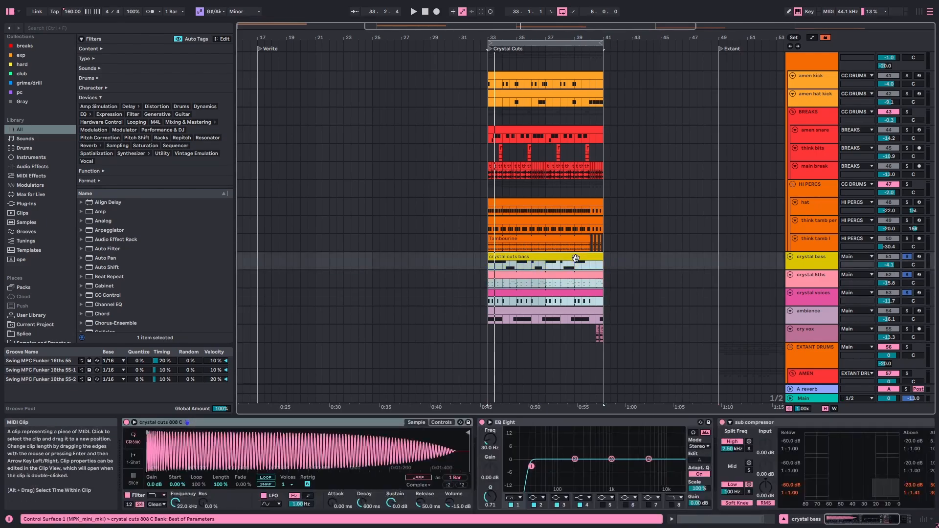
pyautogui.hotkey('shift', 'Tab')
pyautogui.press('space')
pyautogui.scroll(2, 548, 272)
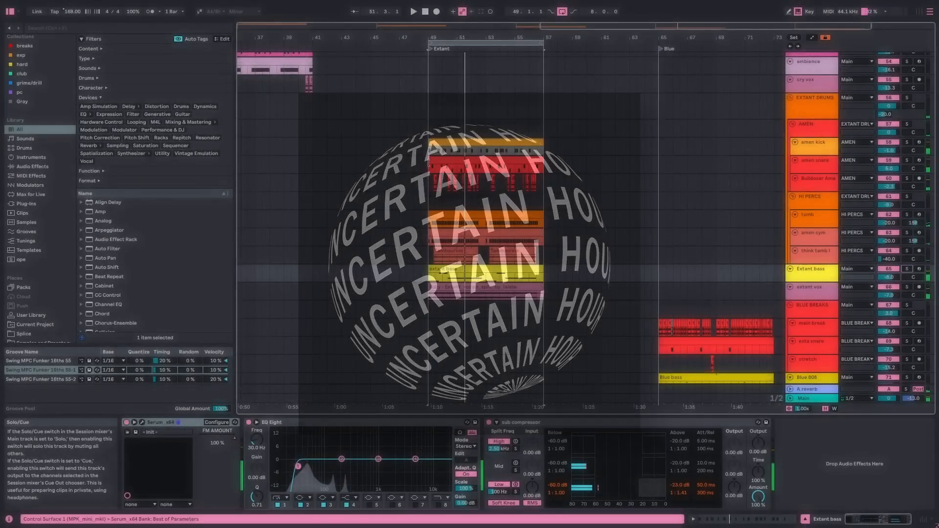
# - Play the Extant section from its start at bar 49, muting and unmuting extant vox to compare
pyautogui.click(439, 148)
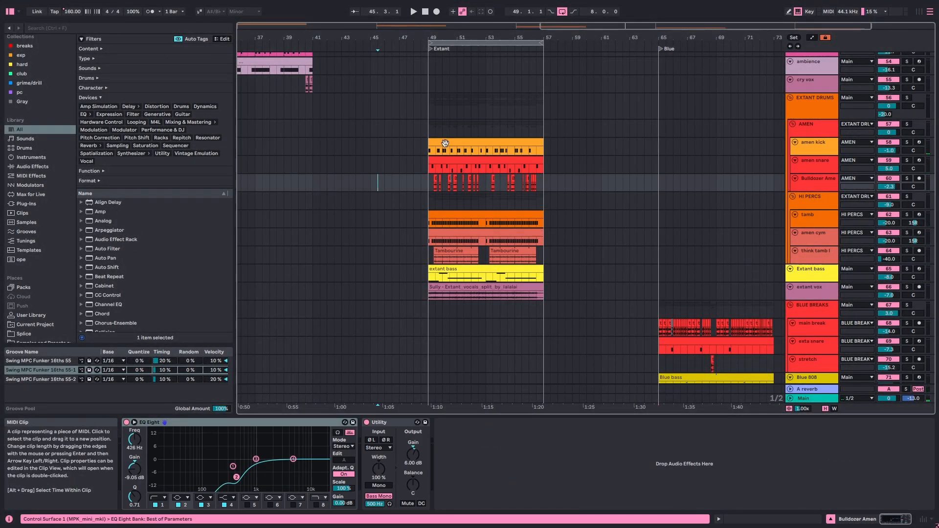
pyautogui.click(445, 143)
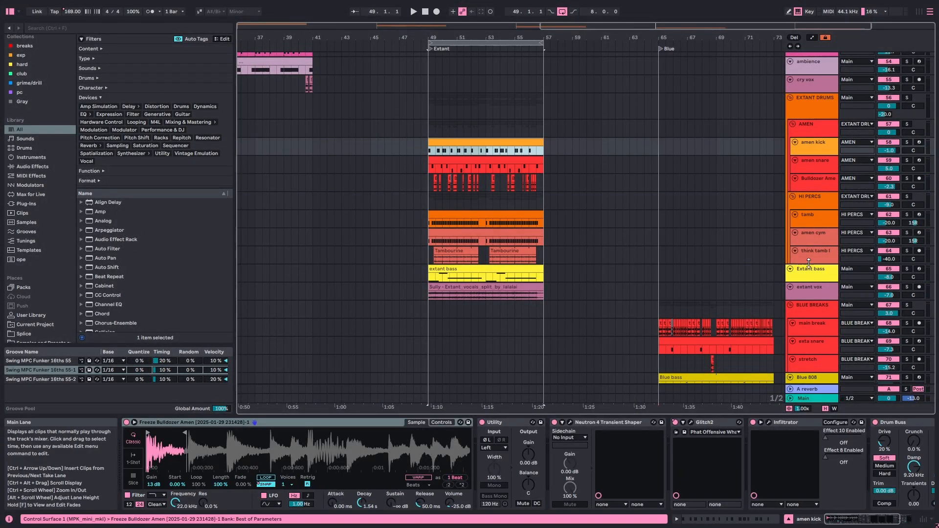
pyautogui.press('space')
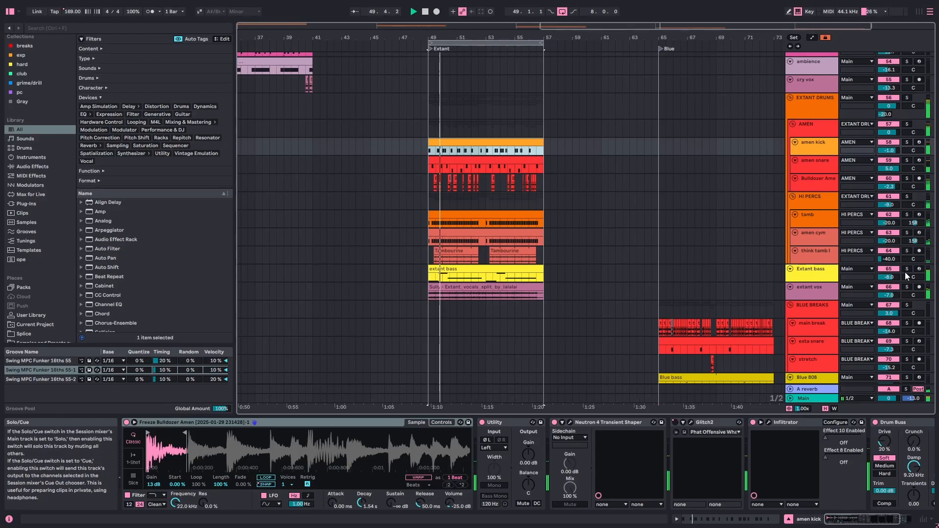
pyautogui.click(891, 286)
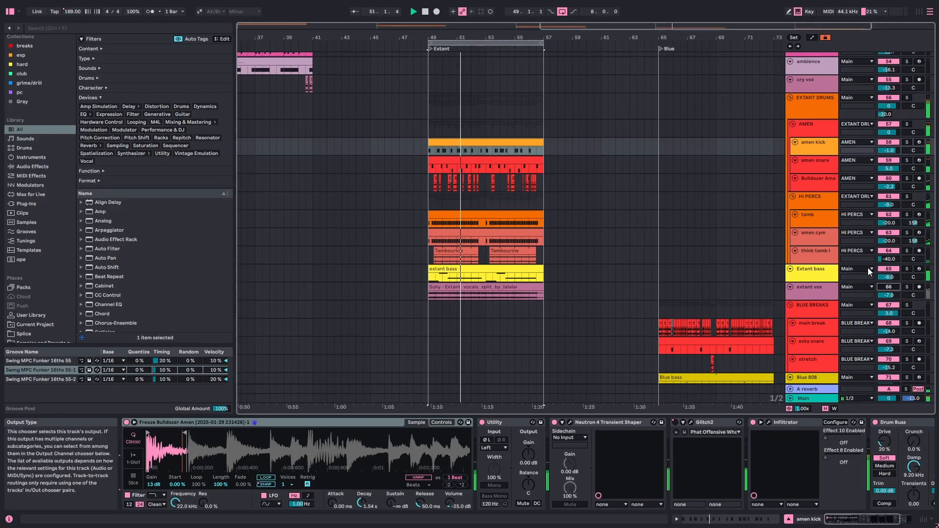
pyautogui.click(906, 269)
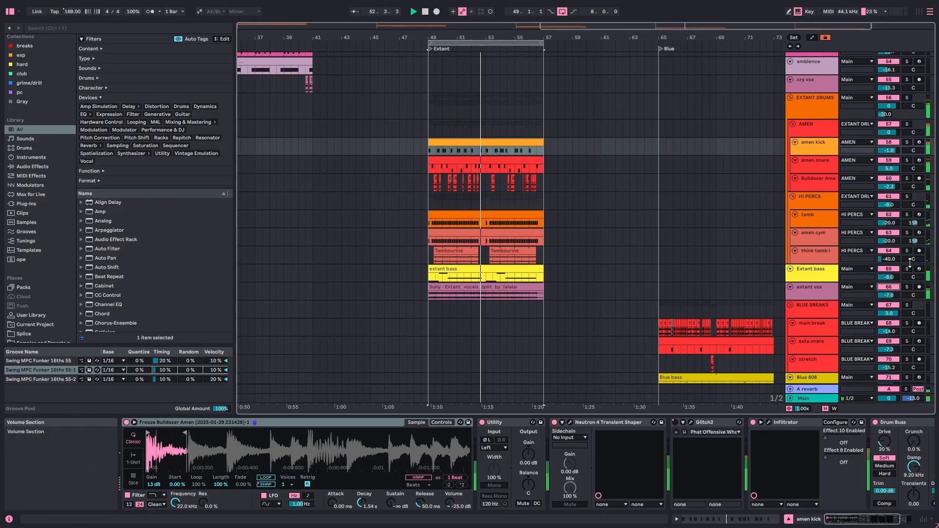
# - Open the extant bass clip in the note editor and select its opening E2 note
pyautogui.doubleClick(491, 267)
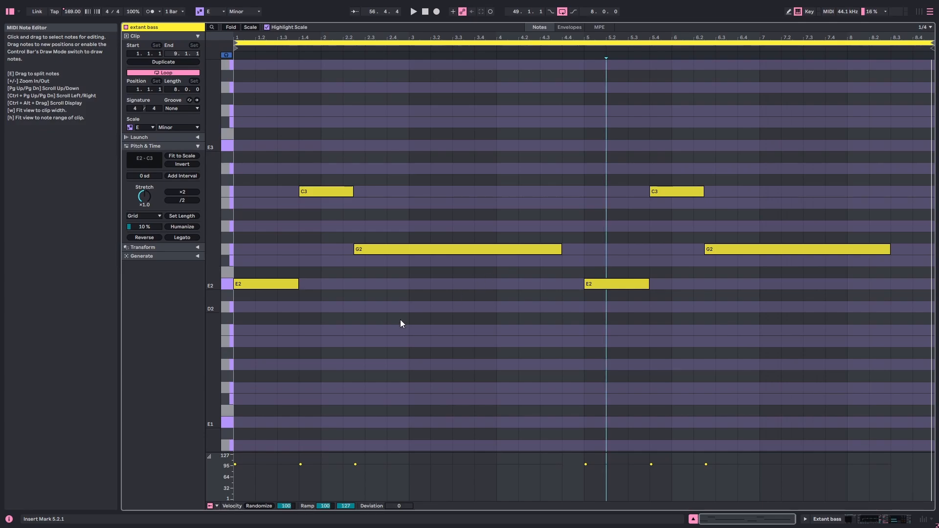
pyautogui.click(287, 288)
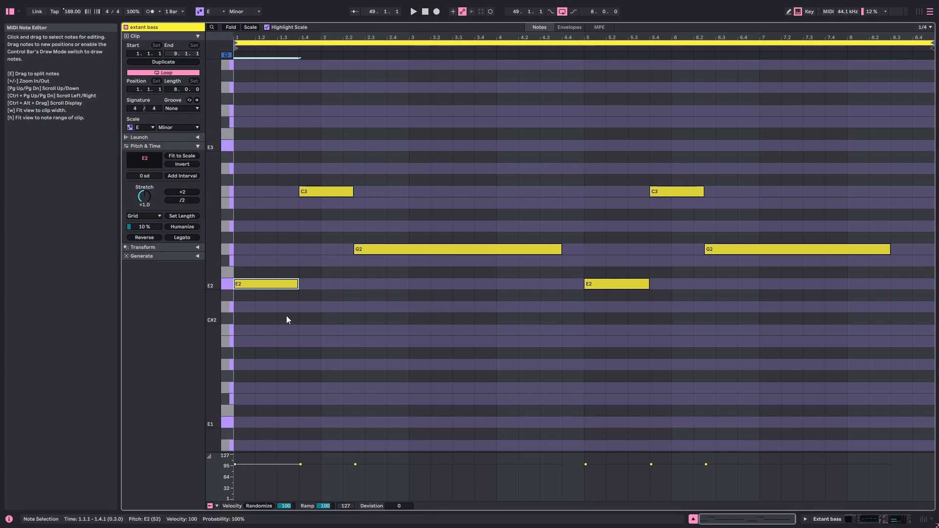
# - Select the opening E2, C3 and G2 notes of the extant bass clip one after another to examine the melodic movement
pyautogui.moveTo(260, 326); pyautogui.dragTo(263, 271)
pyautogui.click(312, 194)
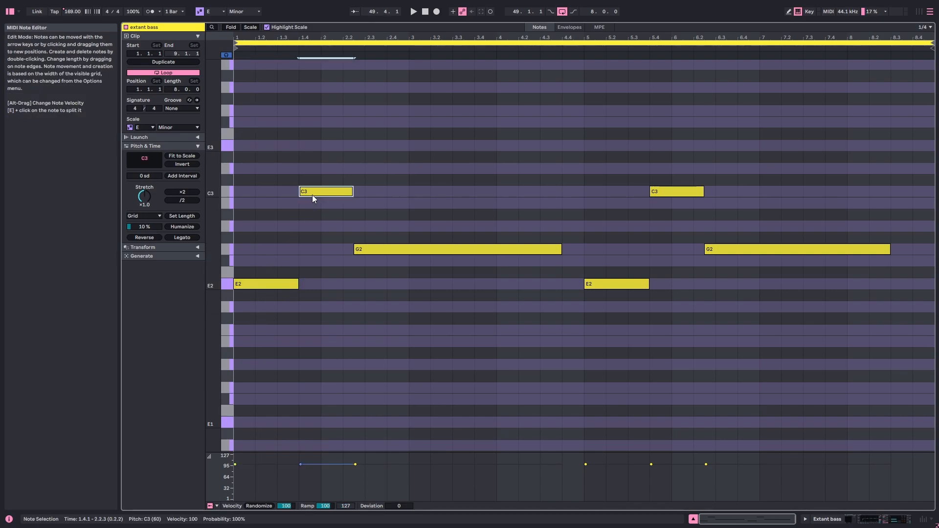
pyautogui.click(385, 242)
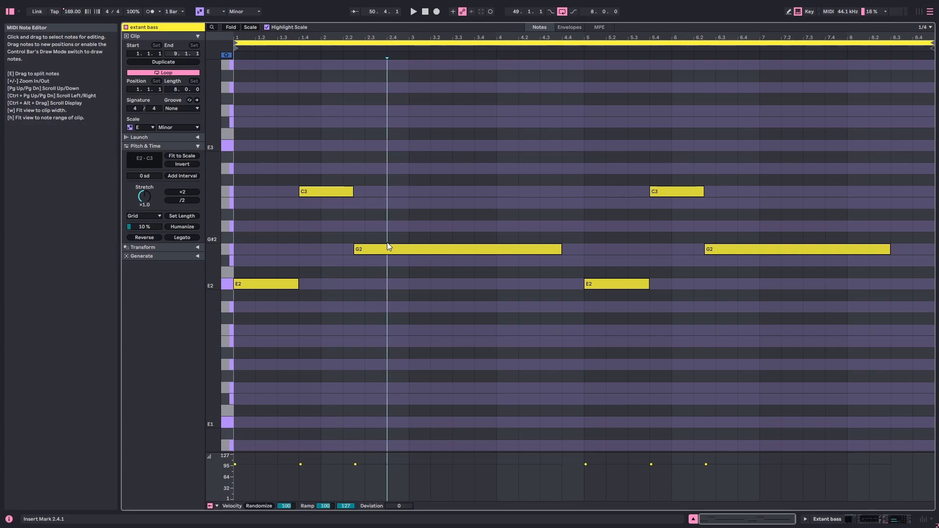
pyautogui.click(385, 245)
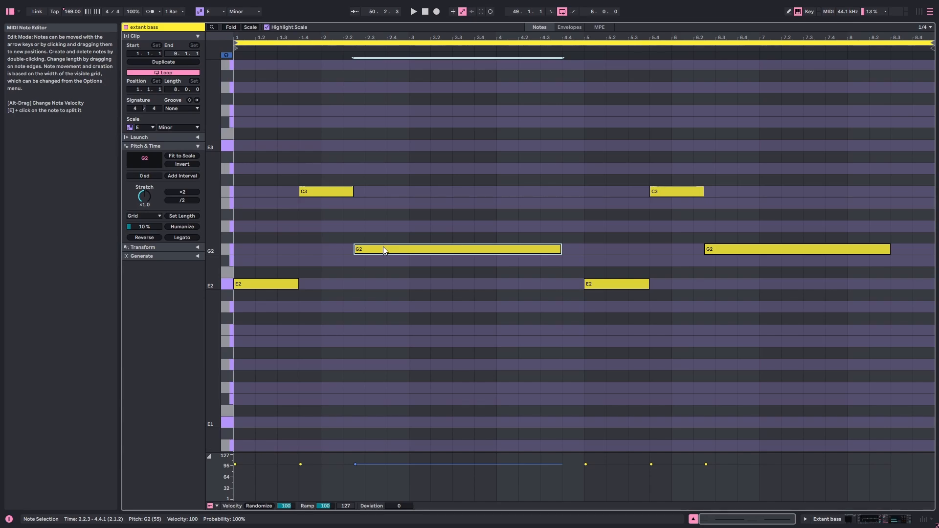
pyautogui.click(275, 288)
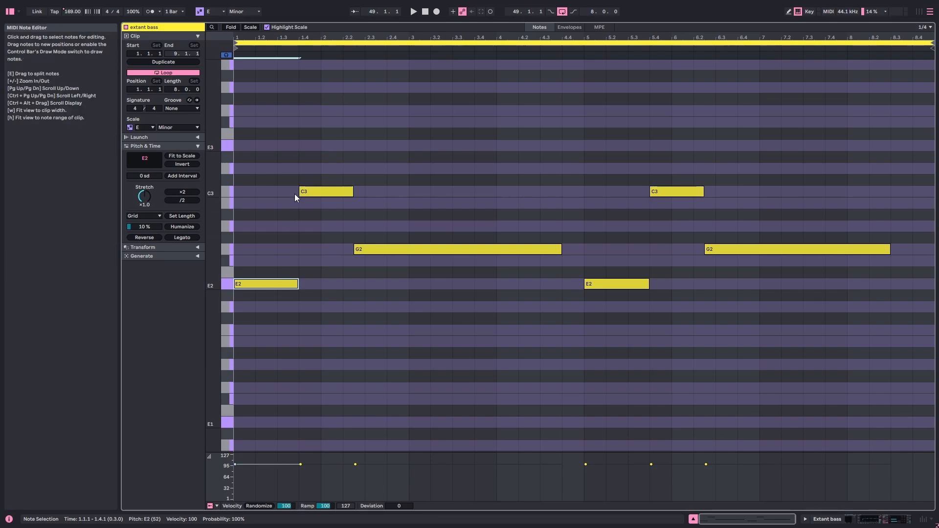
pyautogui.click(313, 190)
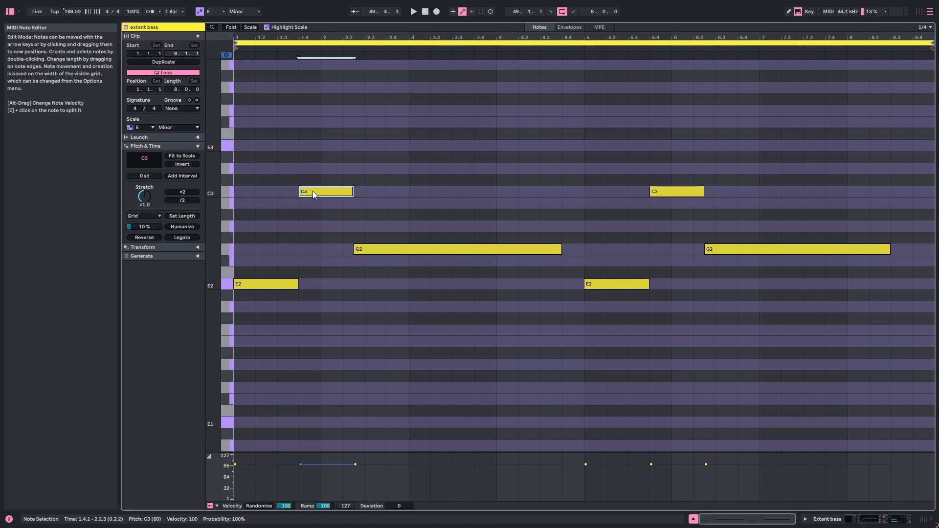
# - Play the extant bass clip several times from points around bars 3 to 5 to hear how its second phrase enters
pyautogui.click(518, 48)
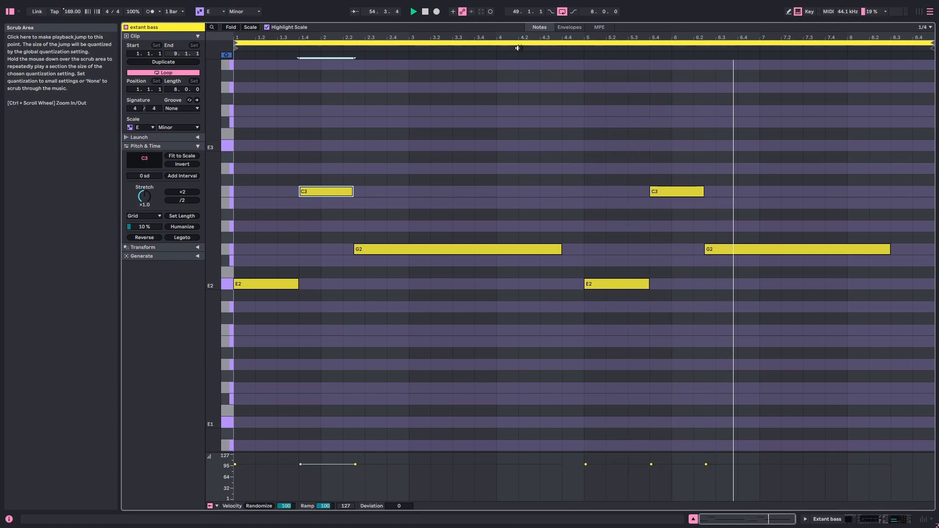
pyautogui.press('space')
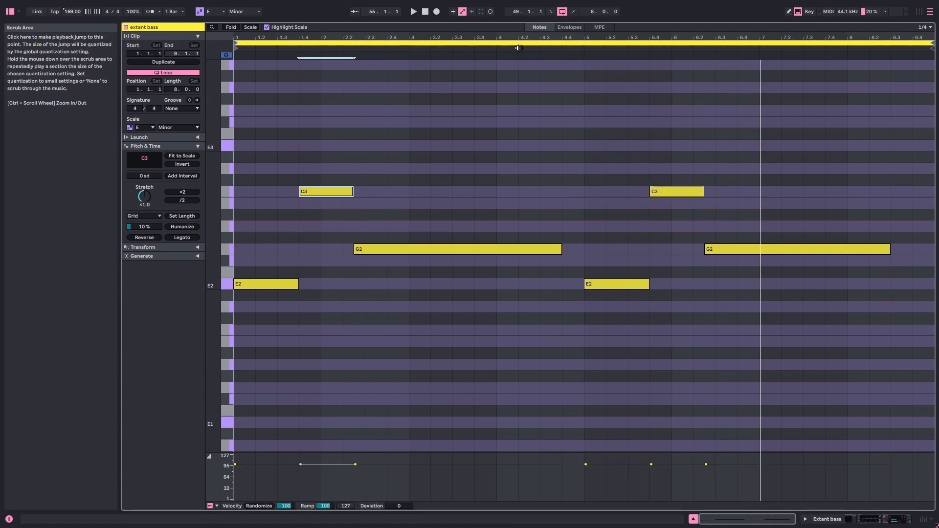
pyautogui.click(480, 49)
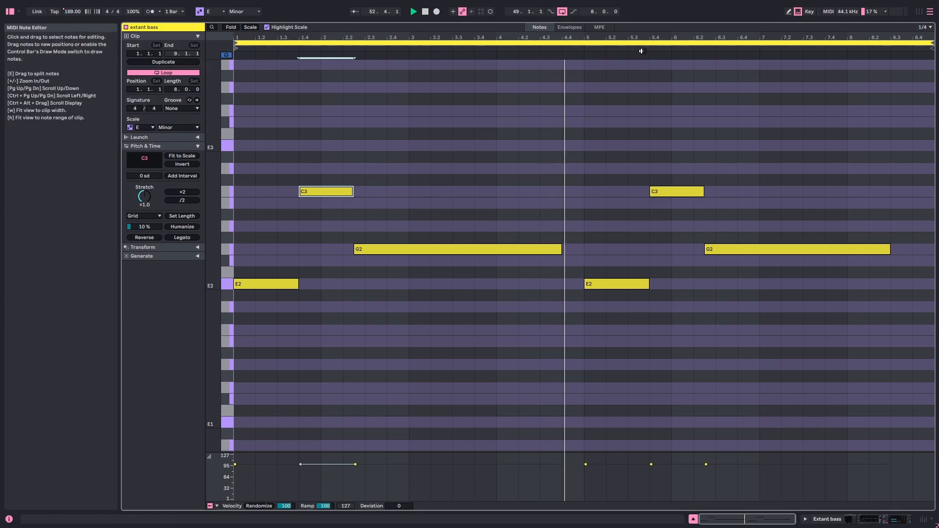
pyautogui.press('space')
pyautogui.click(623, 47)
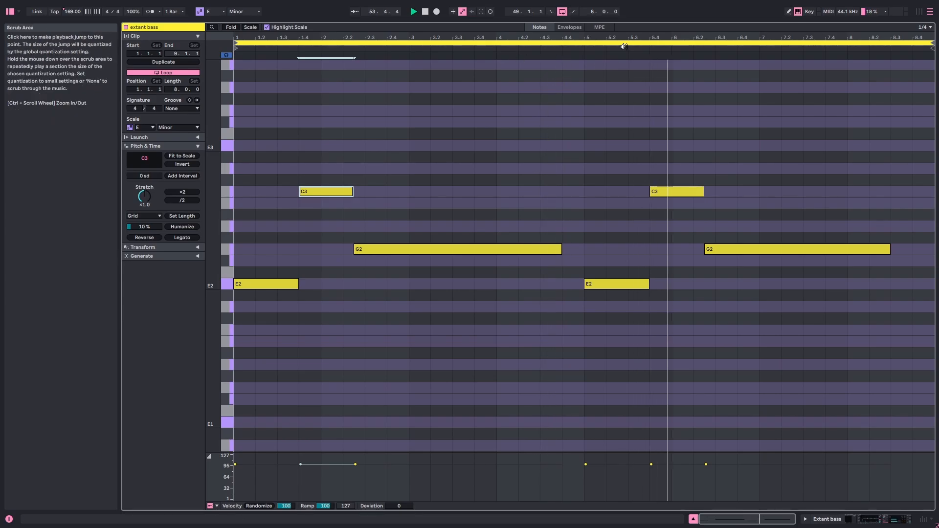
pyautogui.press('space')
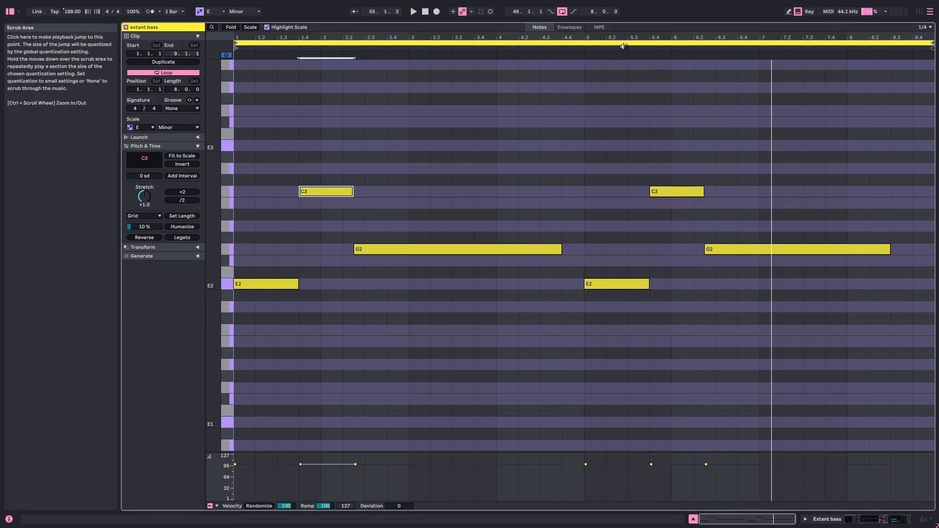
# - Unsolo Extant bass in the arrangement and inspect in its Serum patch how the FM AMOUNT macro modulates oscillator A's FM warp
pyautogui.hotkey('shift', 'Tab')
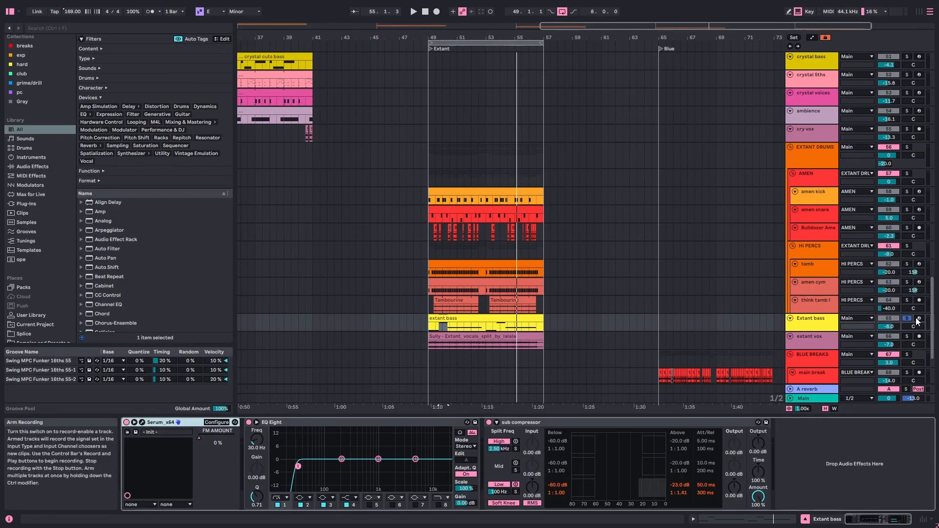
pyautogui.click(464, 329)
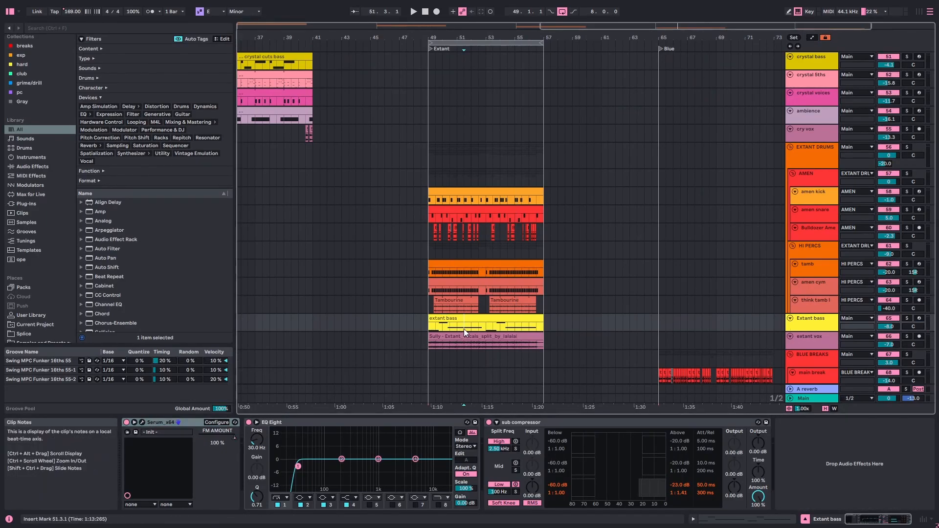
pyautogui.click(143, 422)
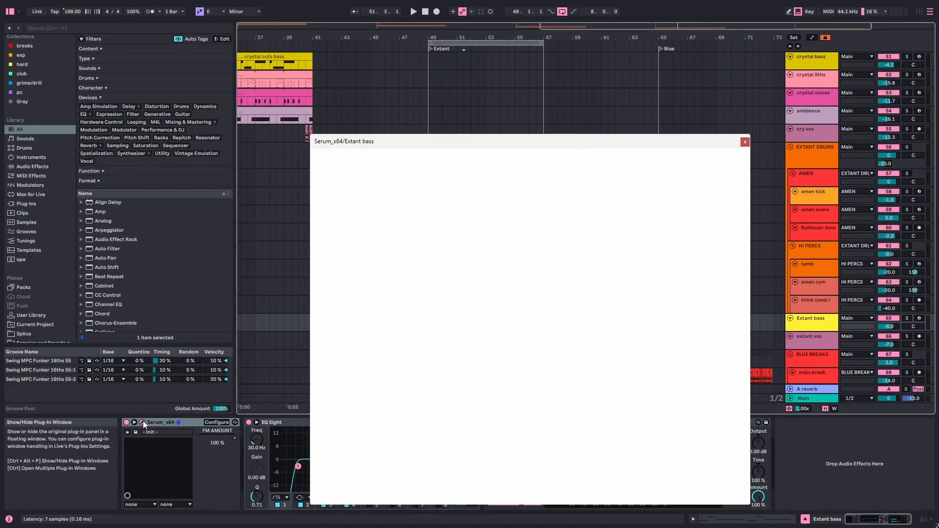
pyautogui.press('space')
pyautogui.moveTo(576, 144); pyautogui.dragTo(524, 42)
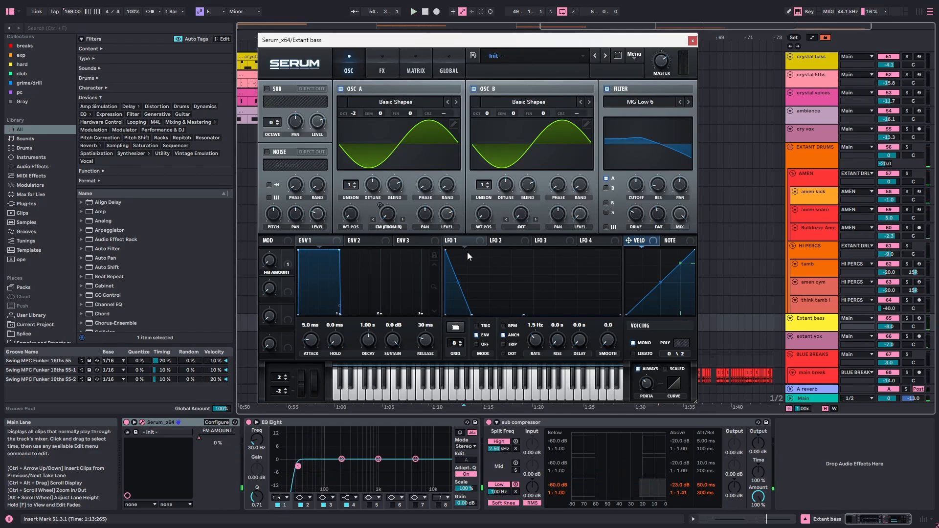
pyautogui.moveTo(294, 266); pyautogui.dragTo(287, 264)
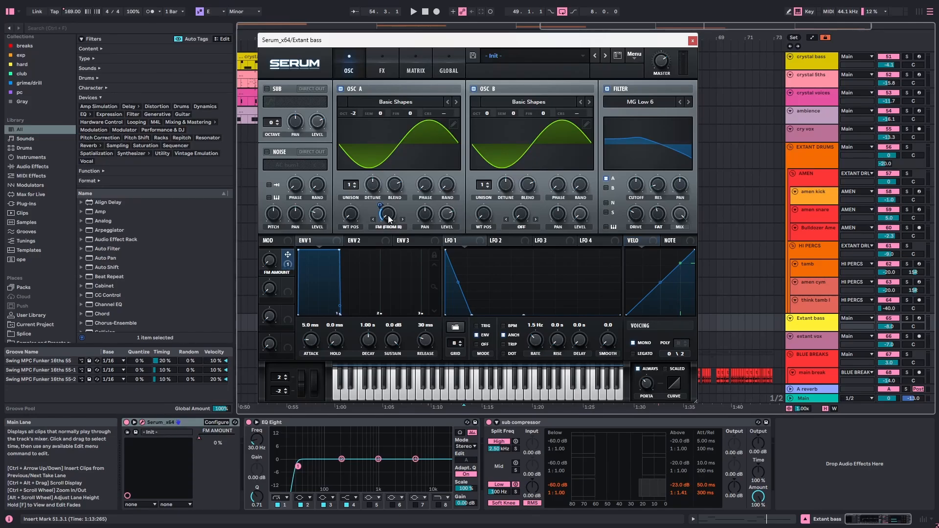
pyautogui.moveTo(390, 219)
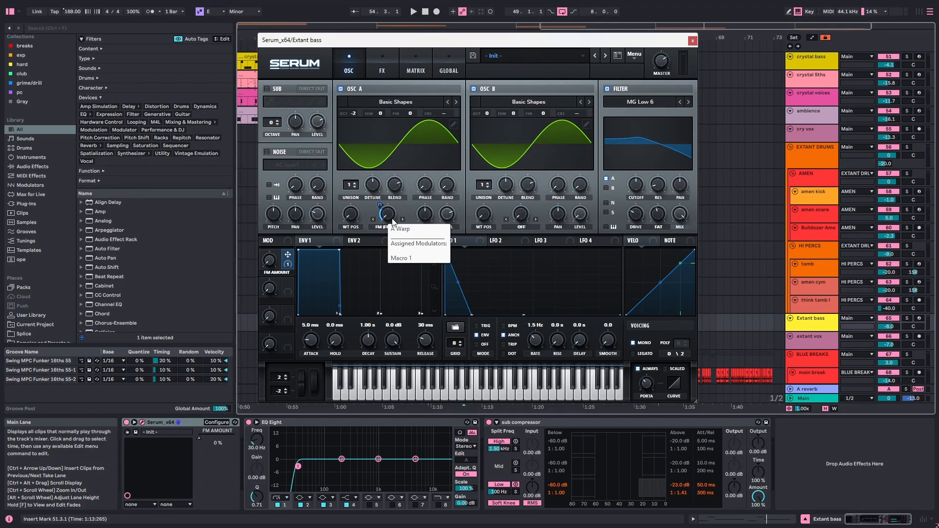
pyautogui.click(692, 40)
# - Solo Extant bass and extant vox together and play them while checking the vocal's pitch on its Tuner
pyautogui.scroll(-1, 644, 152)
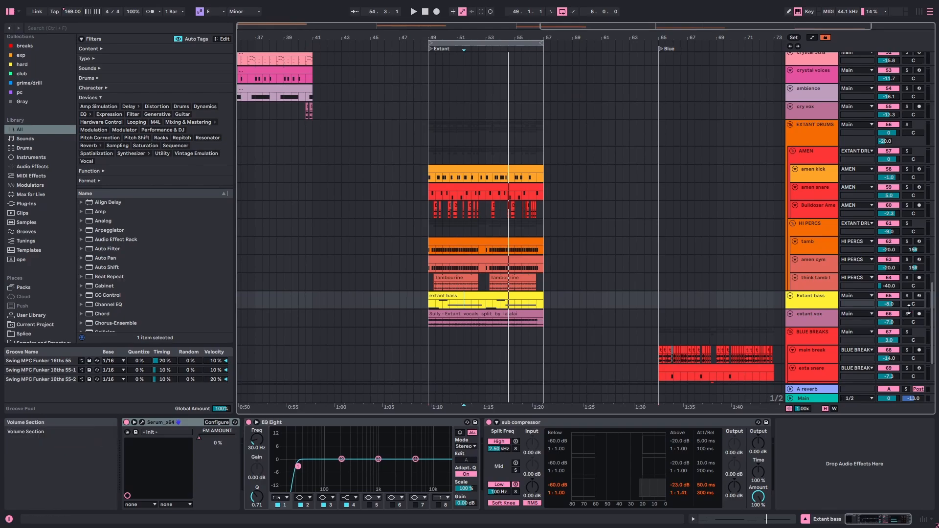
pyautogui.click(907, 313)
pyautogui.keyDown('ctrl'); pyautogui.click(907, 295); pyautogui.keyUp('ctrl')
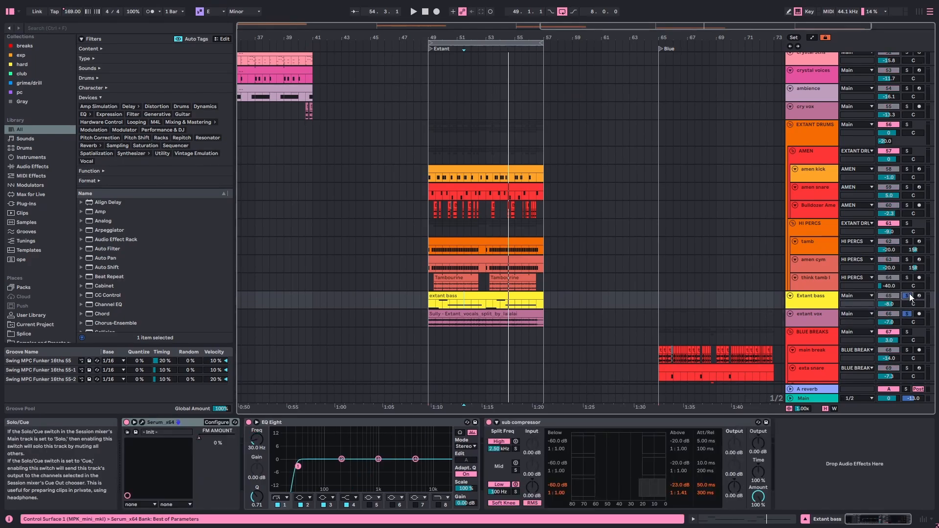
pyautogui.click(814, 318)
pyautogui.press('space')
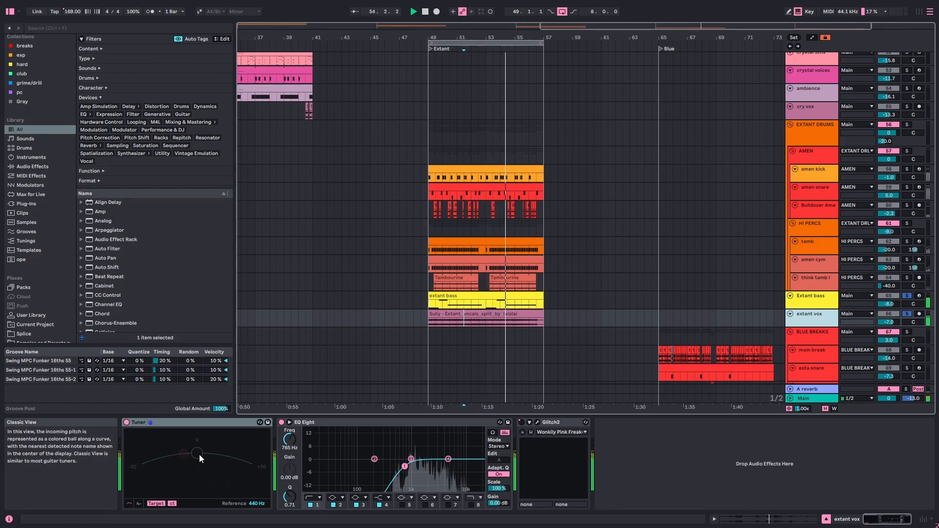
pyautogui.press('space')
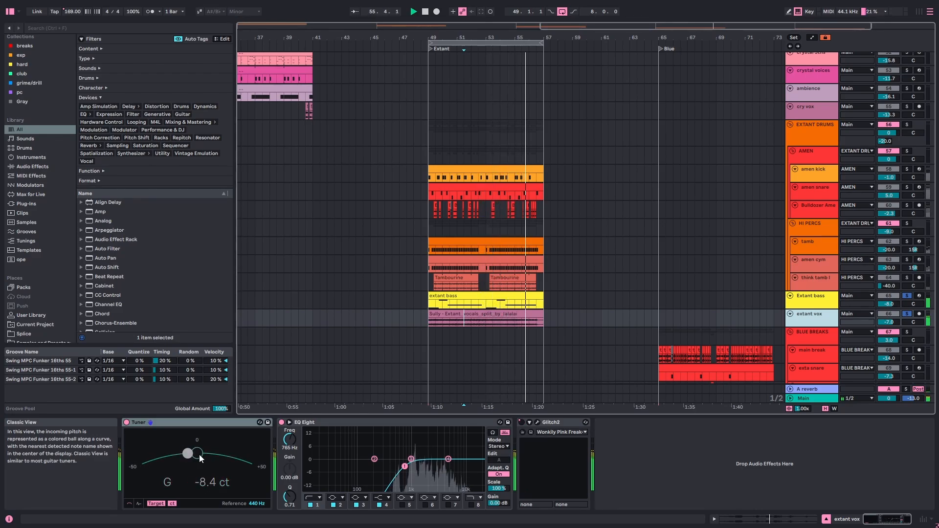
# - Move on to the Blue section and play the Blue bass clip with the Blue 808 track soloed
pyautogui.moveTo(556, 37); pyautogui.dragTo(528, 34)
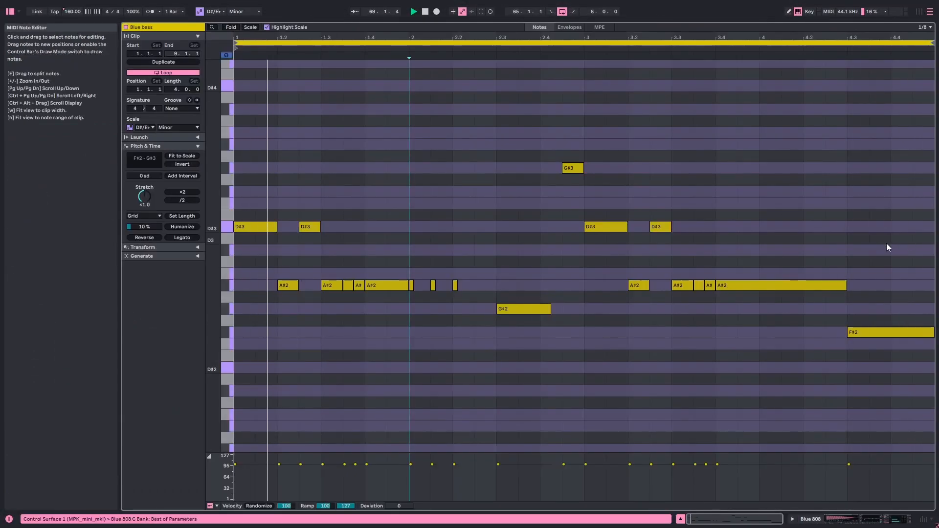
pyautogui.hotkey('ctrl', 'alt', 'e')
pyautogui.click(906, 370)
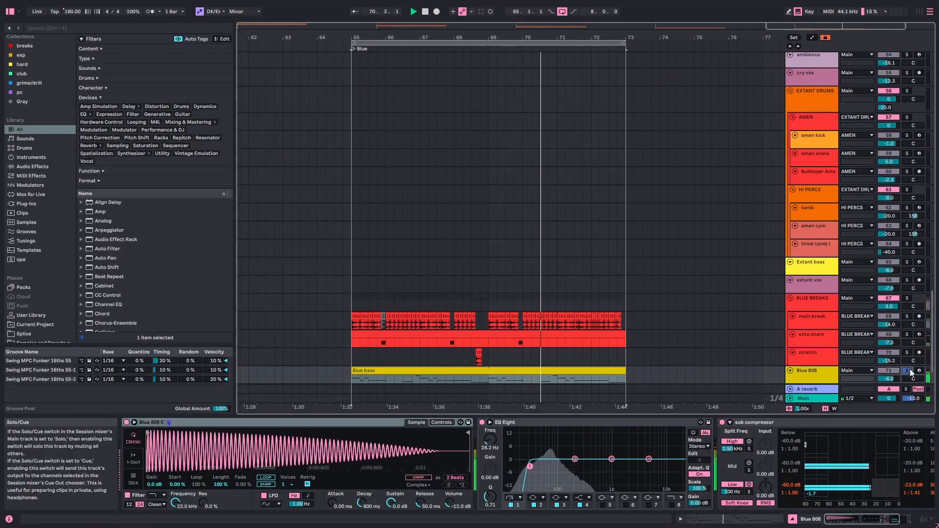
pyautogui.scroll(-1, 594, 349)
pyautogui.hotkey('ctrl', 'alt', 'e')
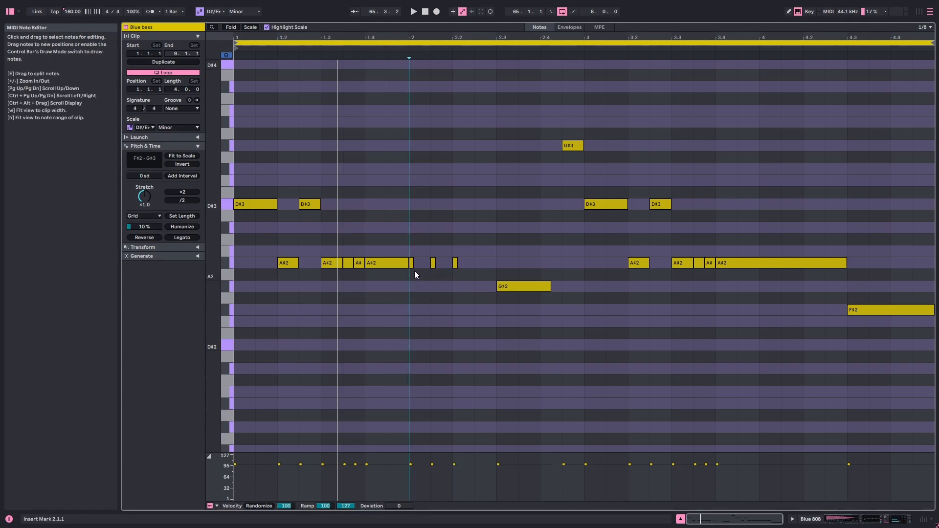
# - Examine the Blue bassline's short repeated A#2 notes in bar 2, then select its closing A#2 and F#2 notes
pyautogui.moveTo(493, 270); pyautogui.dragTo(413, 266)
pyautogui.press('space')
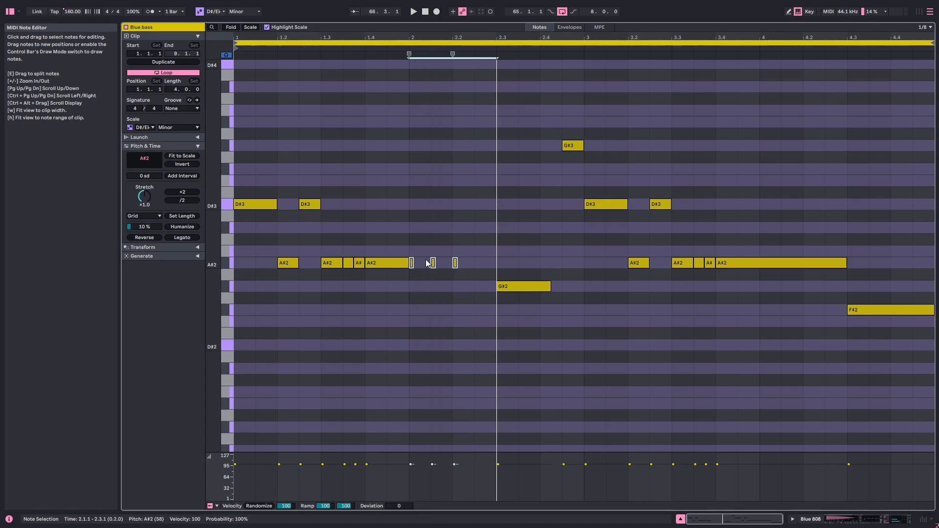
pyautogui.moveTo(737, 182); pyautogui.dragTo(905, 369)
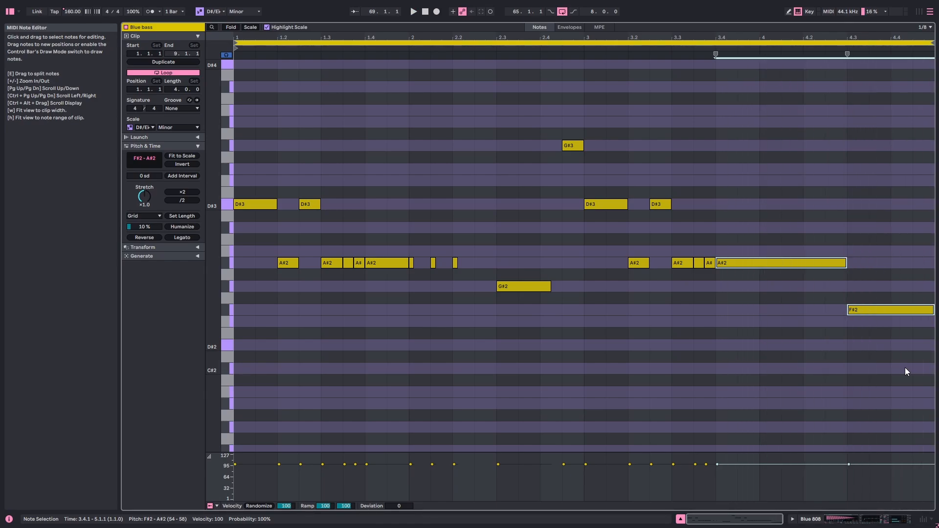
# - Select the opening D#3 and A#2 notes as one phrase and the following A#2 to G#2 notes as its answer, playing the bassline
pyautogui.click(265, 161)
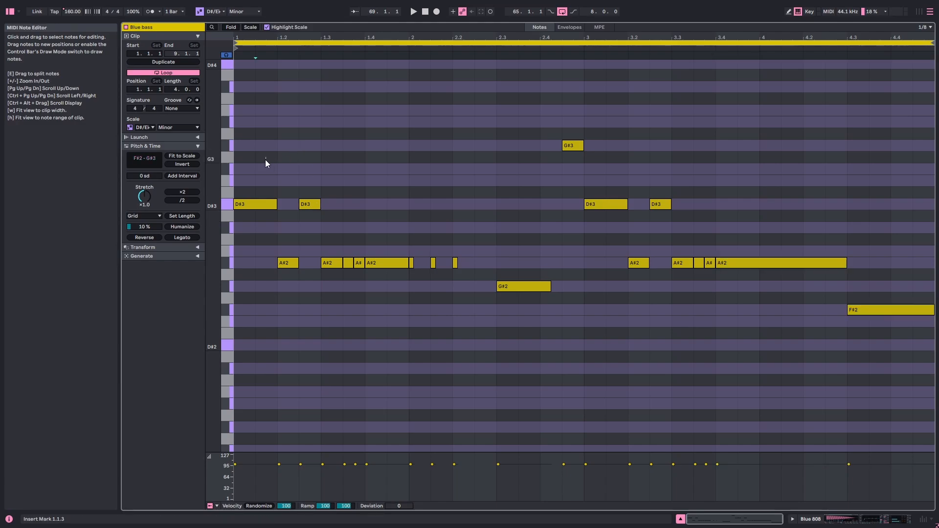
pyautogui.moveTo(249, 170); pyautogui.dragTo(313, 286)
pyautogui.press('space')
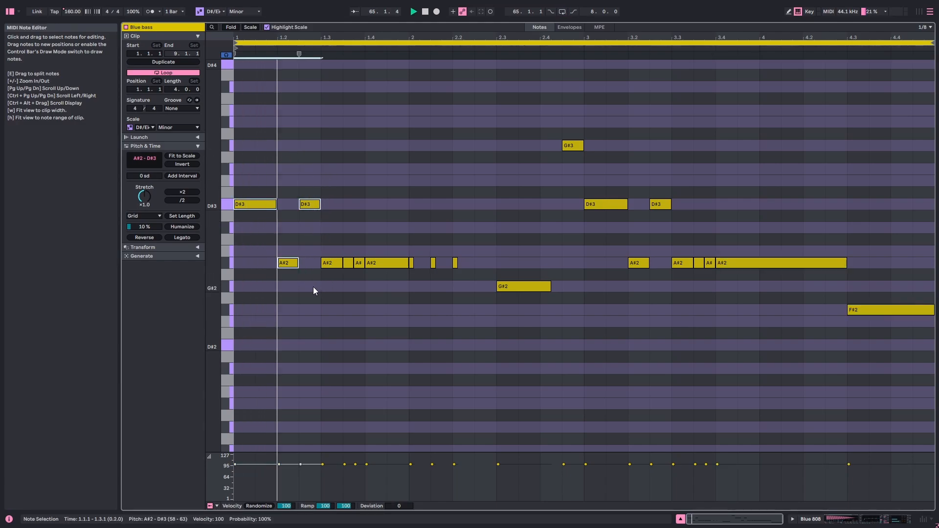
pyautogui.moveTo(334, 249); pyautogui.dragTo(537, 329)
pyautogui.press('space')
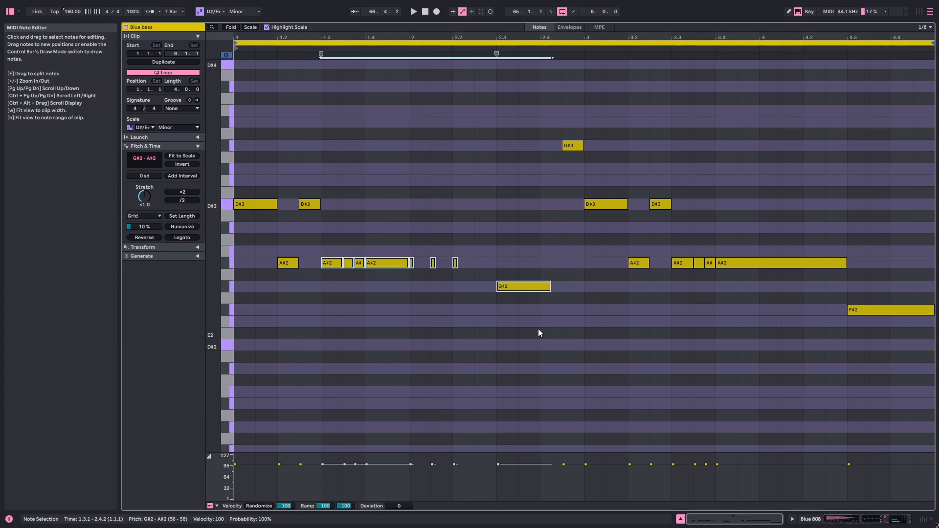
pyautogui.press('space')
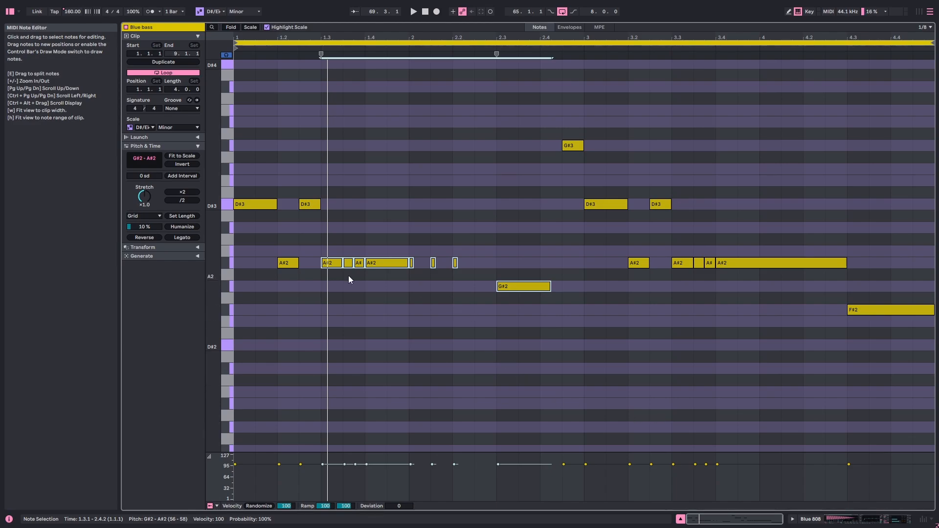
# - Select the D#3, A#2, G#2, G#3 and bar 3 D#3 notes of the Blue bassline in turn to examine each pitch
pyautogui.click(265, 205)
pyautogui.click(282, 264)
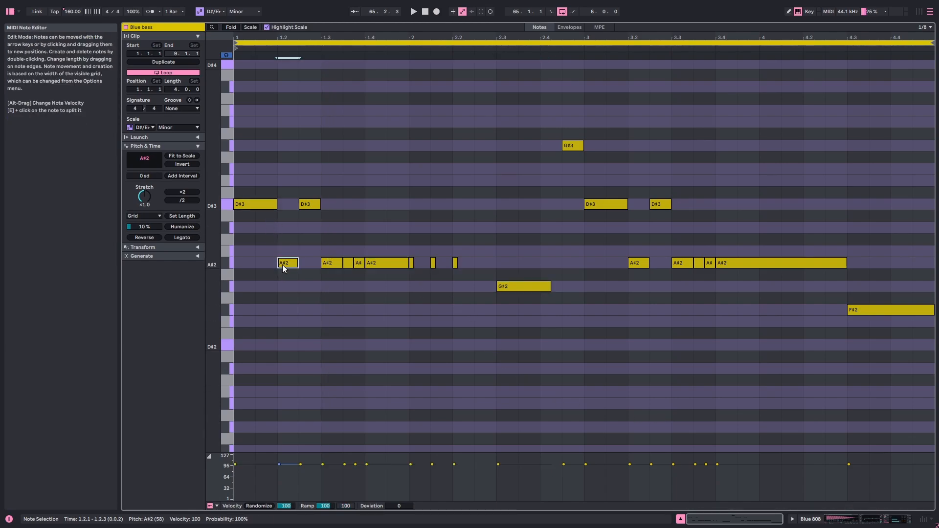
pyautogui.click(524, 285)
pyautogui.click(574, 146)
pyautogui.click(599, 204)
# - Unsolo Blue 808 and look over the tracks of all sections with the arrangement fitted to its full width
pyautogui.hotkey('shift', 'Tab')
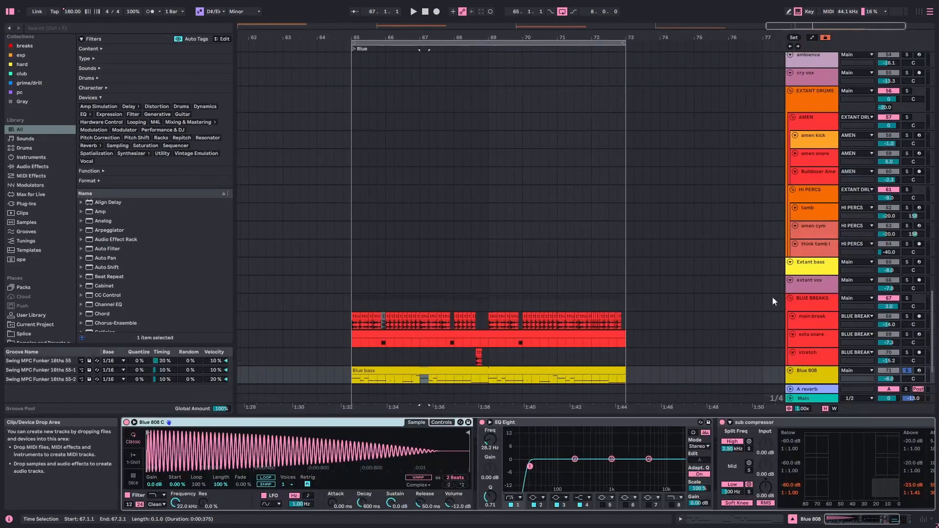
pyautogui.click(834, 409)
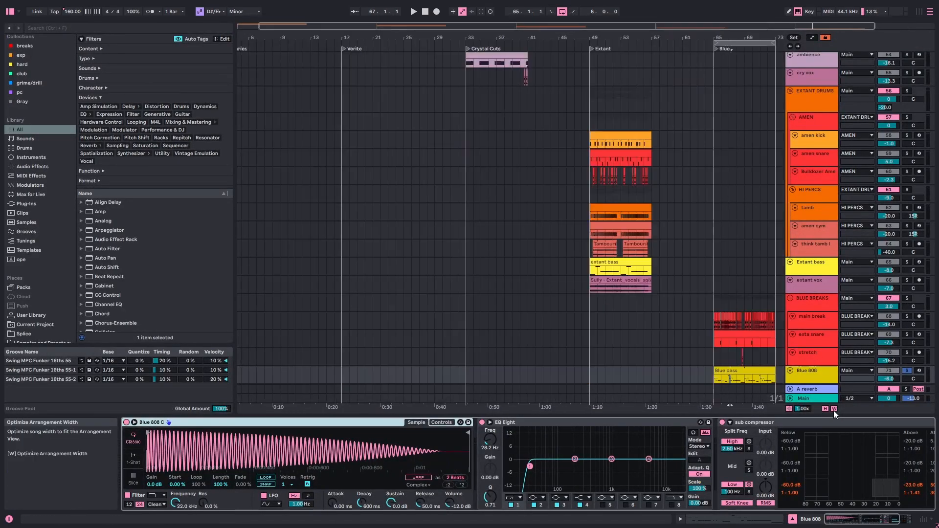
pyautogui.click(906, 370)
pyautogui.scroll(15, 684, 261)
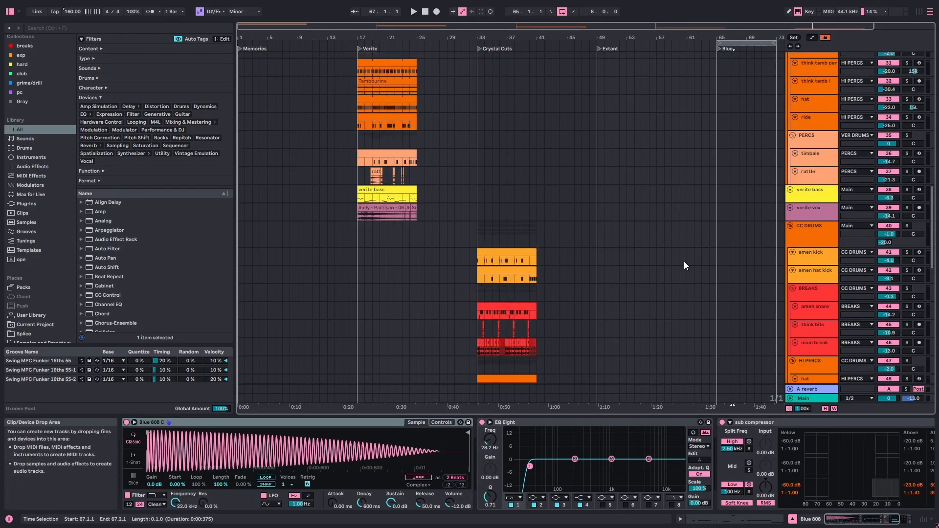
pyautogui.scroll(-15, 683, 261)
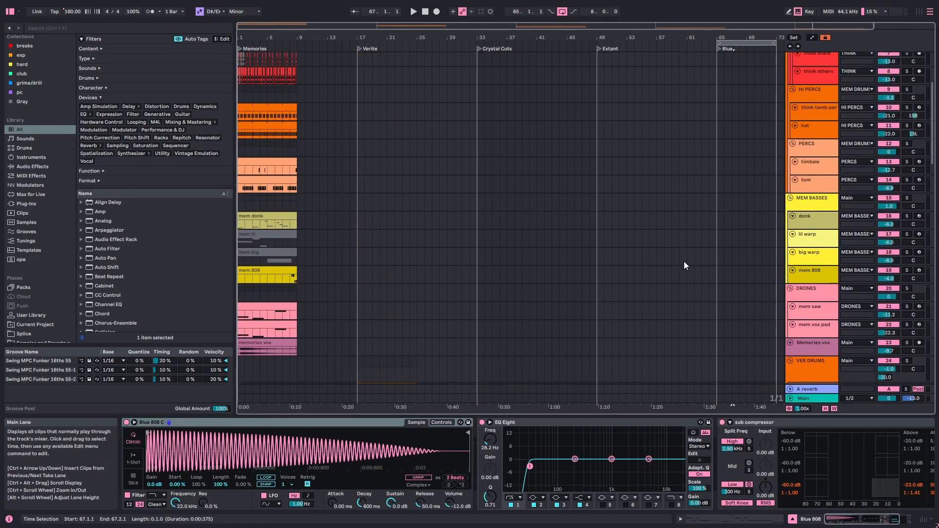
# - Reopen the Blue bass clip in the note editor
pyautogui.click(730, 331)
pyautogui.doubleClick(730, 331)
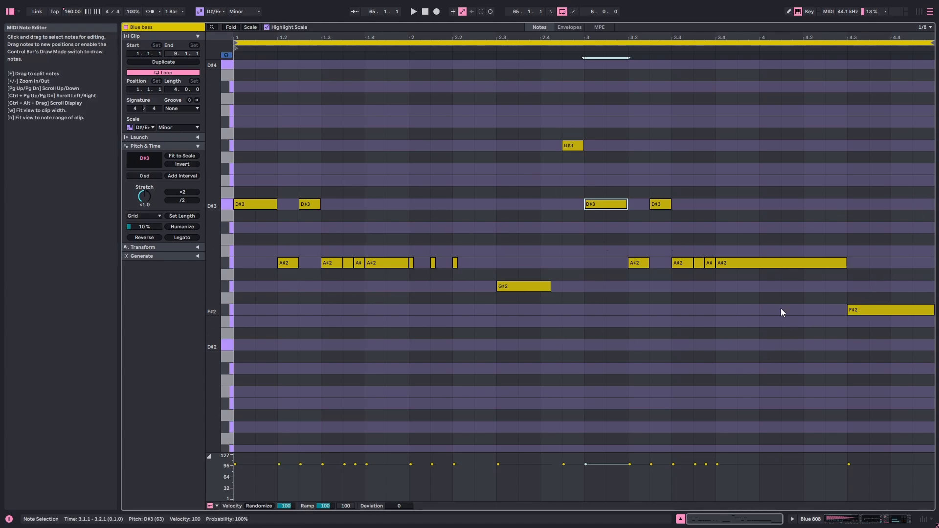
# - Select the G#3 note before bar 3 and the closing F#2 note of the Blue bassline to compare their pitches
pyautogui.click(570, 147)
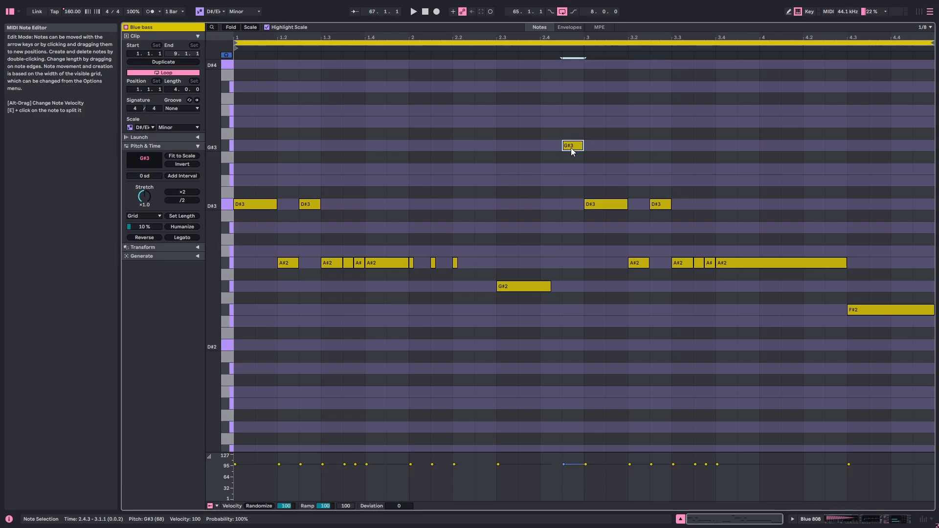
pyautogui.click(891, 309)
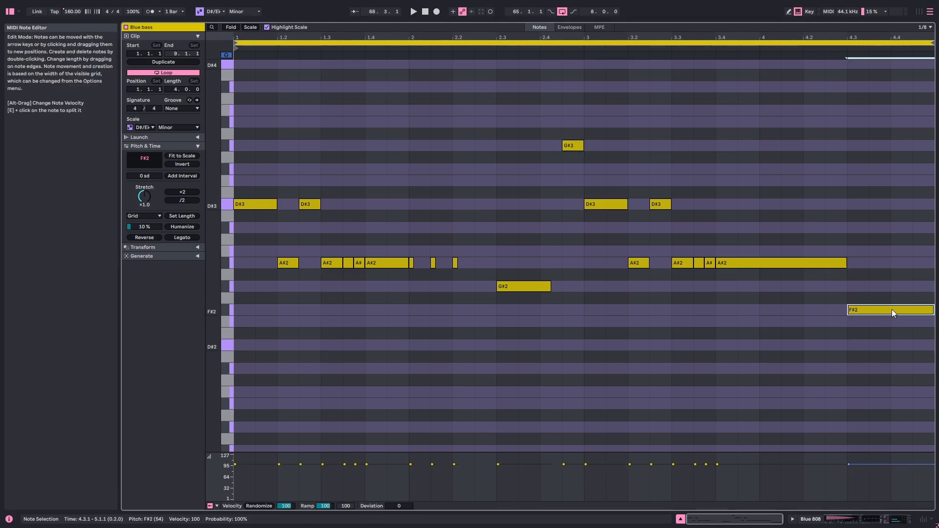
pyautogui.hotkey('shift', 'Tab')
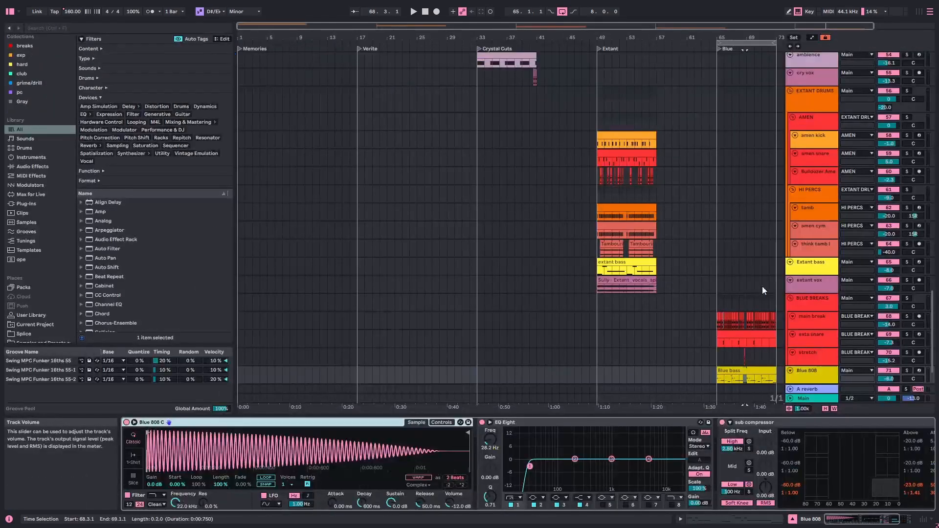
# - Open the extant bass clip in the note editor to examine its E2, C3 and G2 notes, and return to its devices
pyautogui.click(605, 265)
pyautogui.hotkey('shift', 'Tab')
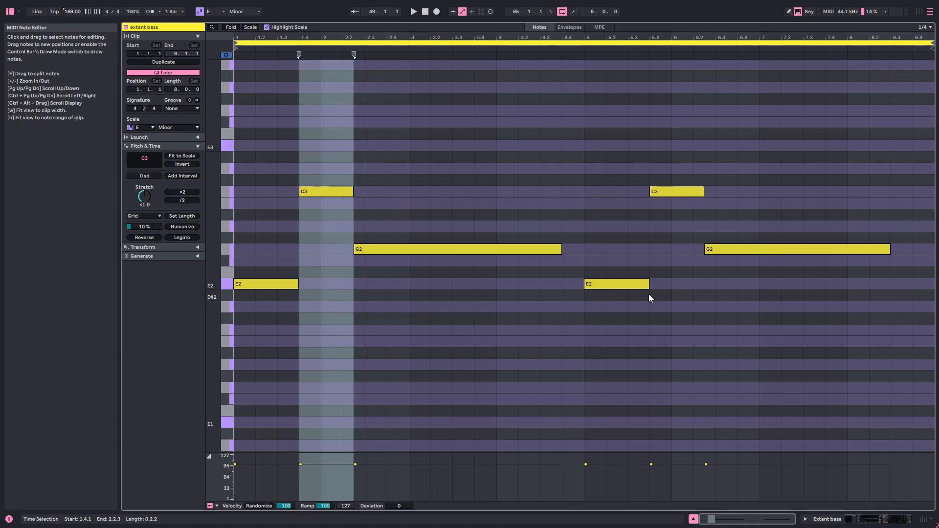
pyautogui.hotkey('shift', 'Tab')
# - Reopen the Blue bass clip's notes, select the closing F#2 note to examine it, and return to the Blue 808 devices
pyautogui.scroll(-4, 710, 358)
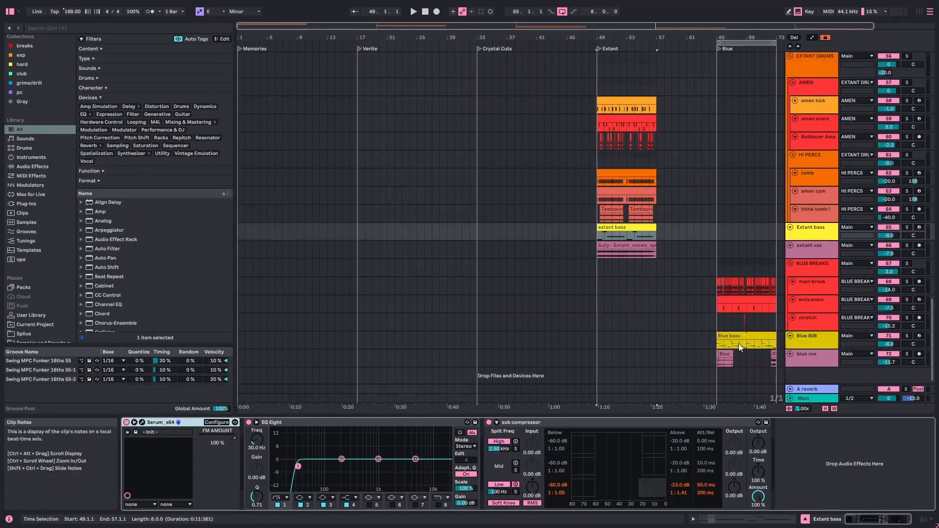
pyautogui.click(740, 330)
pyautogui.hotkey('shift', 'Tab')
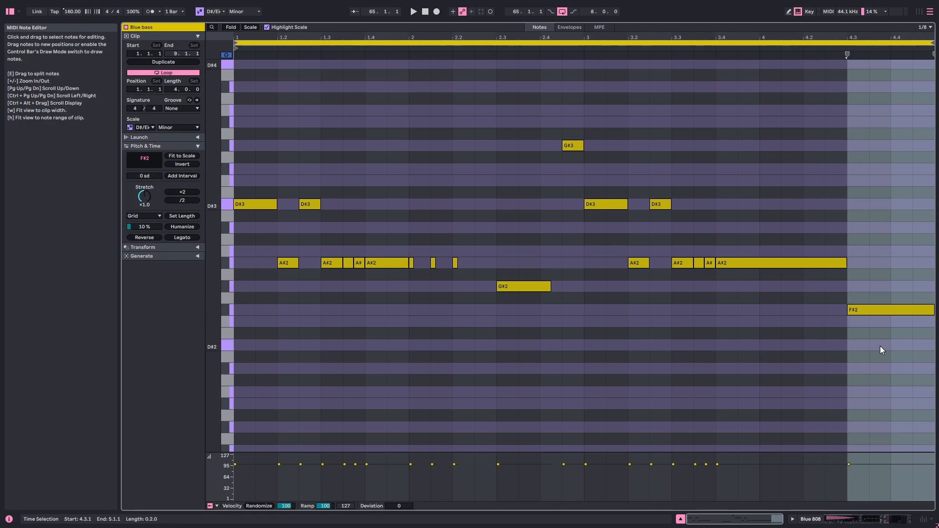
pyautogui.click(881, 312)
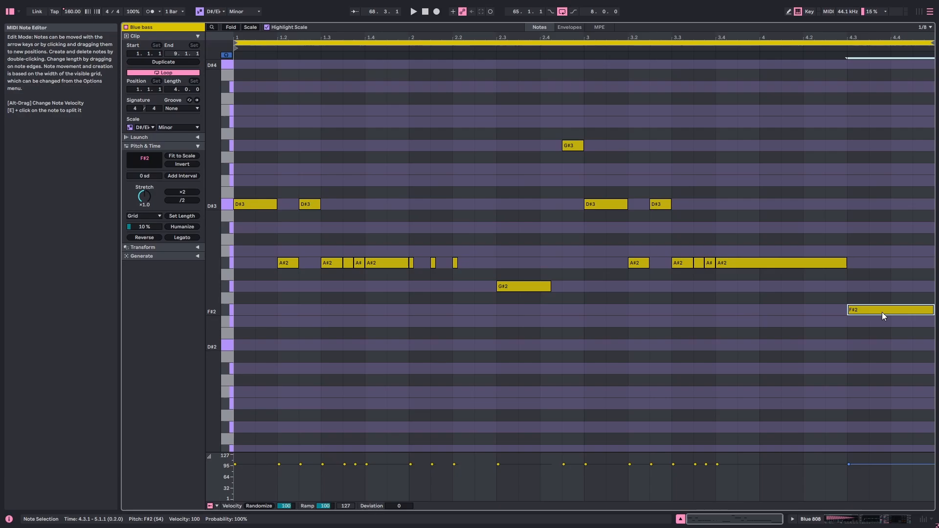
pyautogui.hotkey('shift', 'Tab')
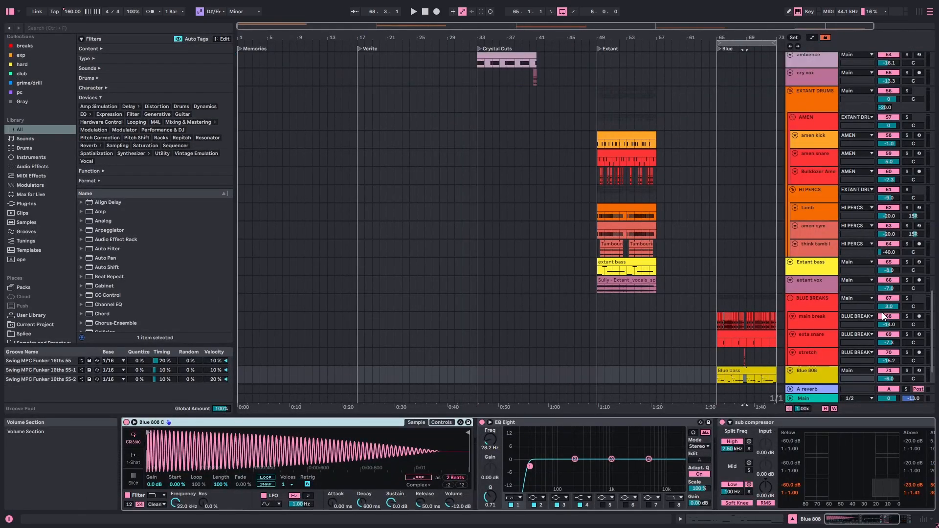